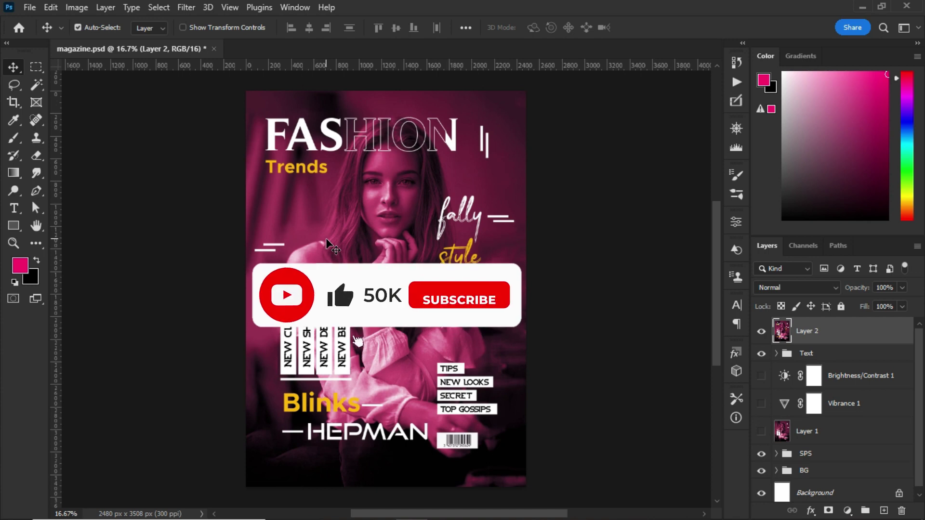
Create a new A4 document (2480 x 3508 px, 300 ppi) with 16-bit depth.
left_click(30, 7)
left_click(40, 20)
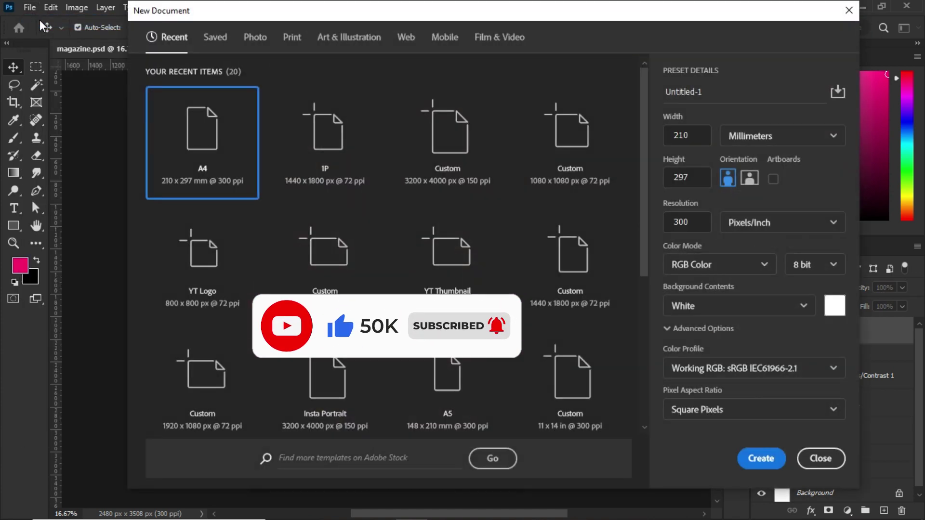
left_click(816, 265)
left_click(804, 313)
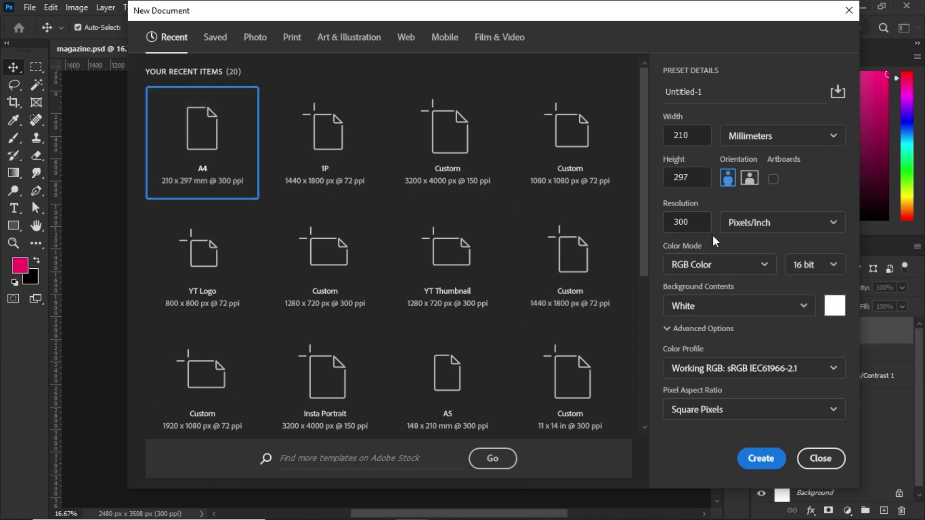
left_click(751, 458)
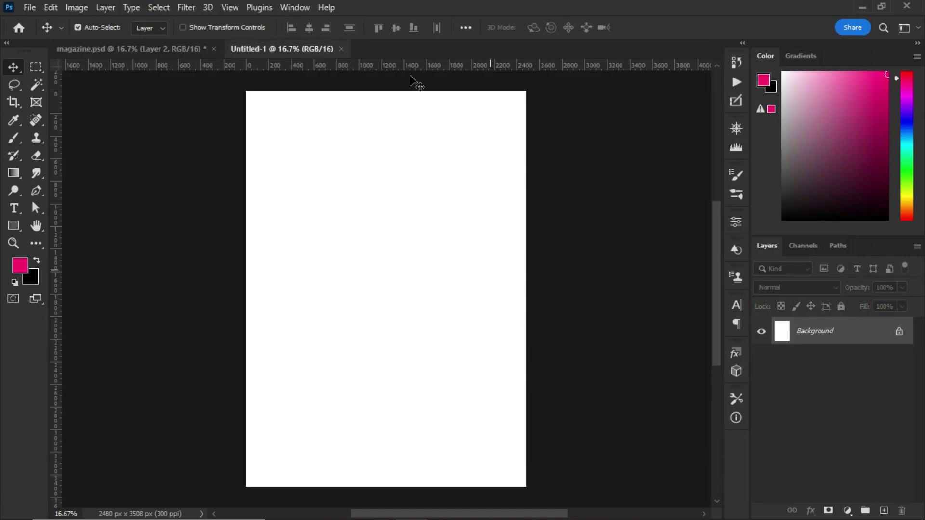
Close the Untitled-1 test document and hide Layer 2 in magazine.psd.
left_click(342, 49)
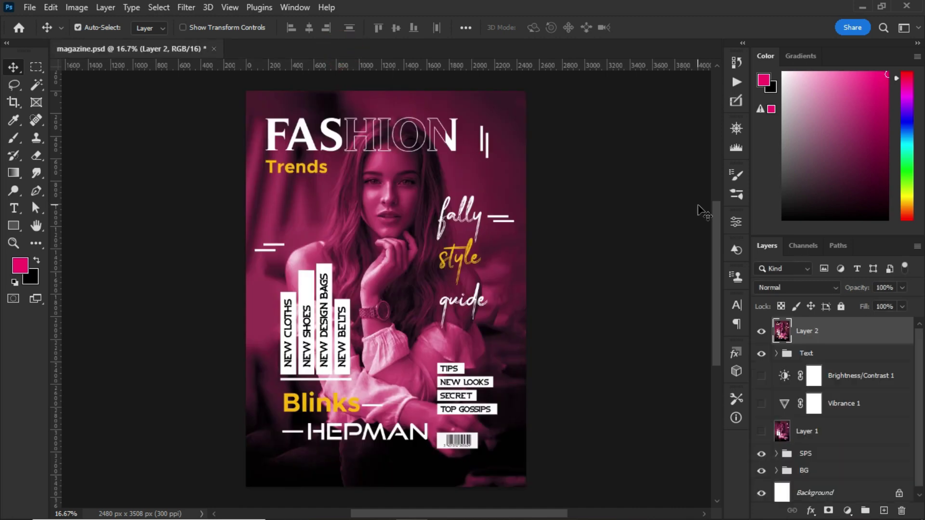
left_click(762, 331)
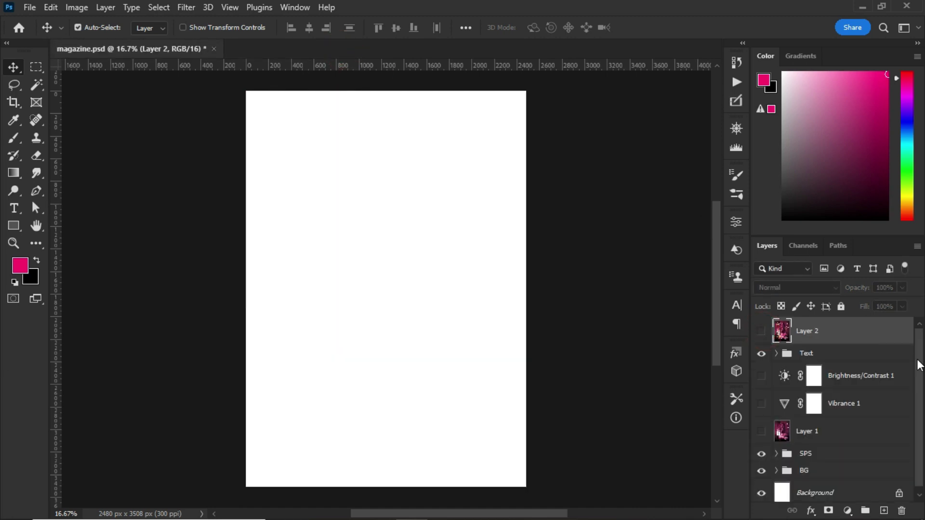
left_click_drag(917, 361, 920, 396)
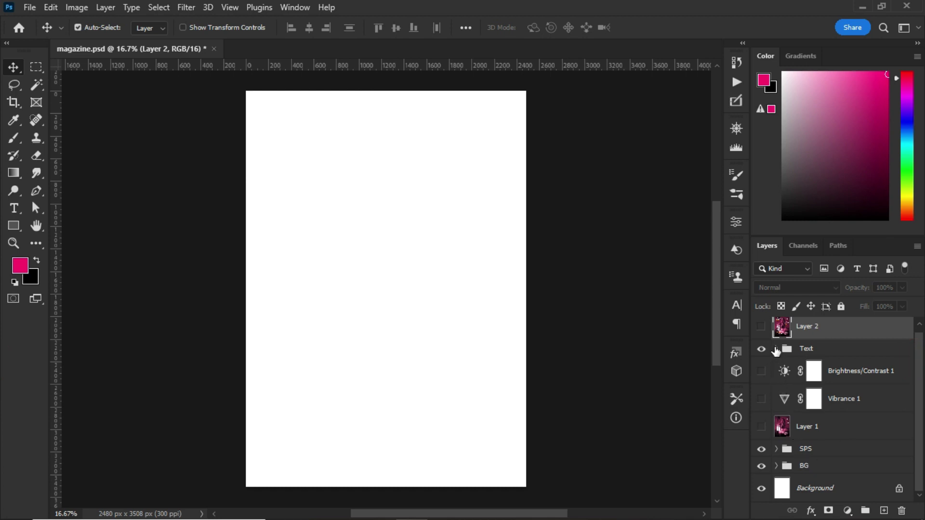
Expand the Text, SPS and BG layer groups to list their layers.
left_click(775, 349)
left_click_drag(919, 346, 913, 463)
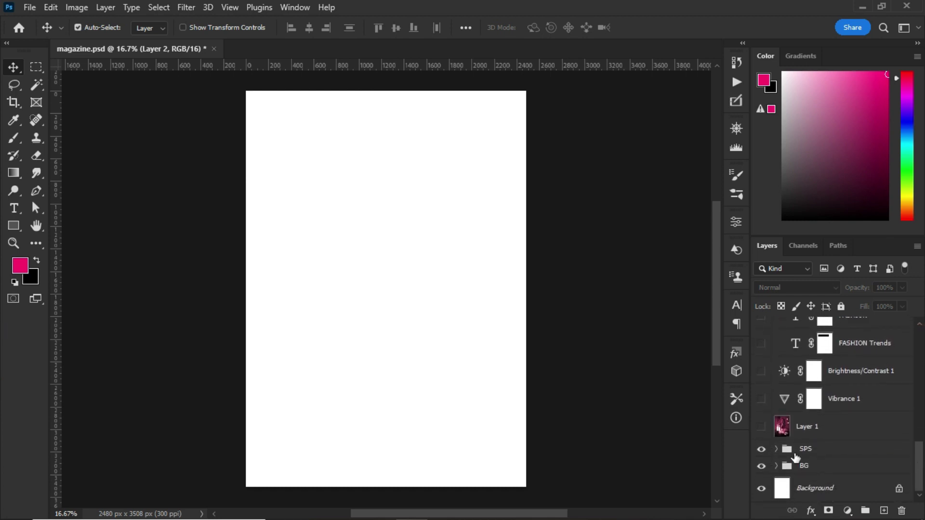
left_click(777, 450)
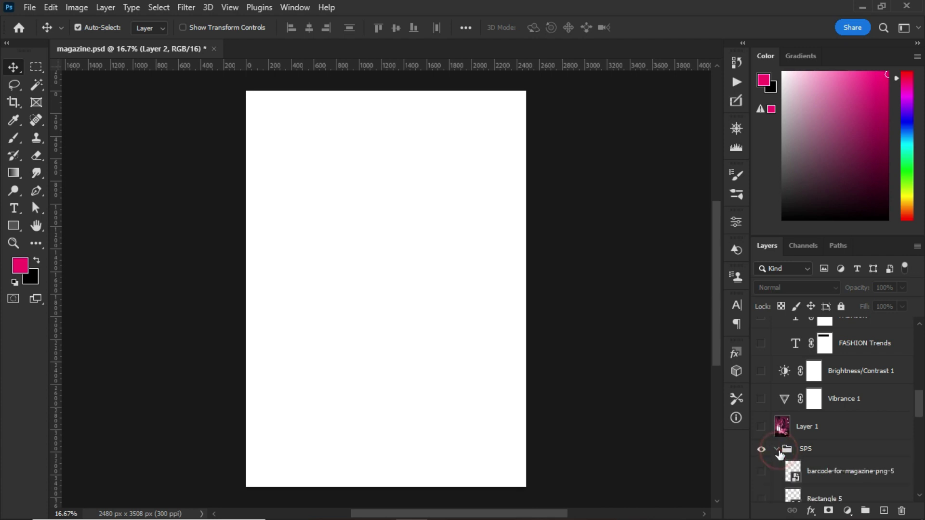
left_click_drag(915, 402, 914, 489)
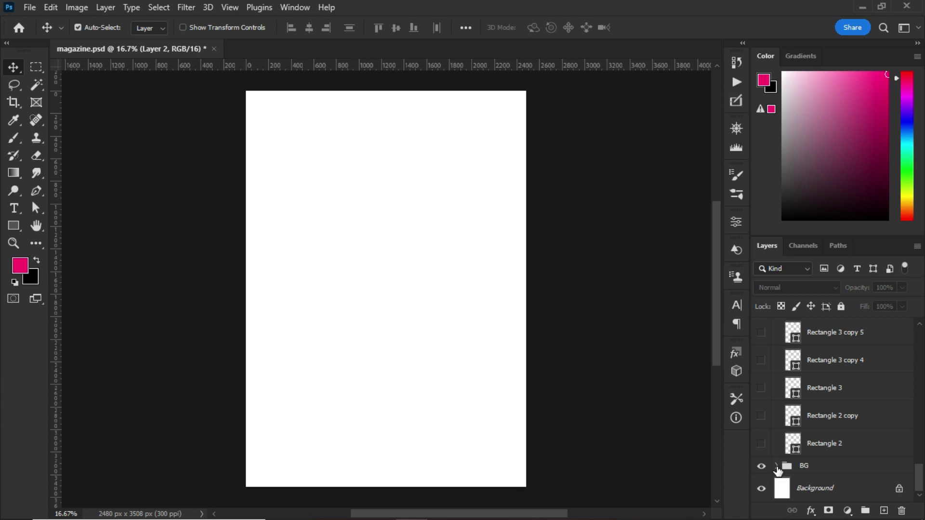
left_click(777, 466)
left_click_drag(921, 466, 921, 495)
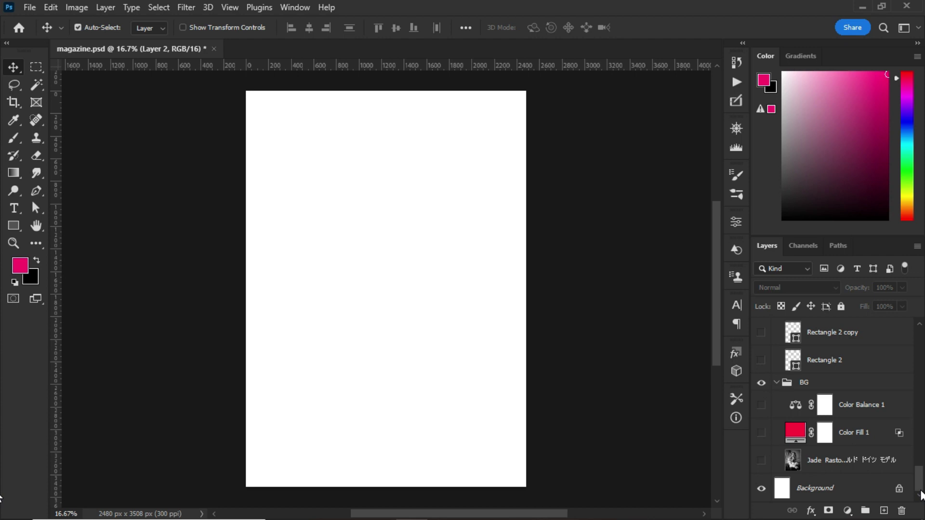
left_click(762, 460)
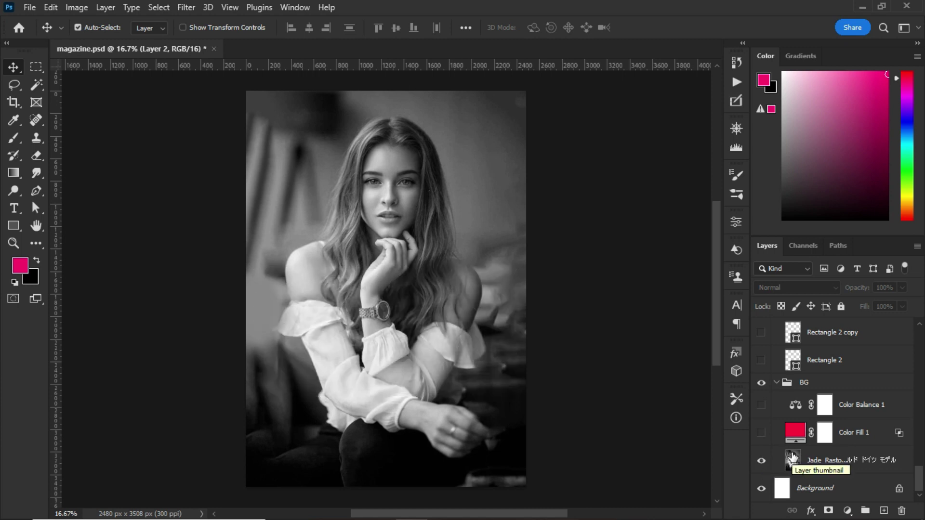
right_click(823, 459)
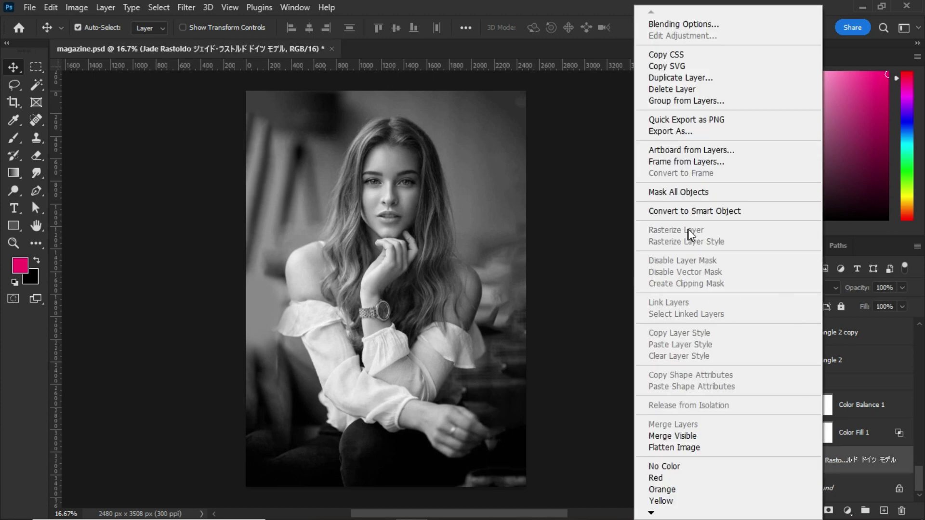
left_click(619, 239)
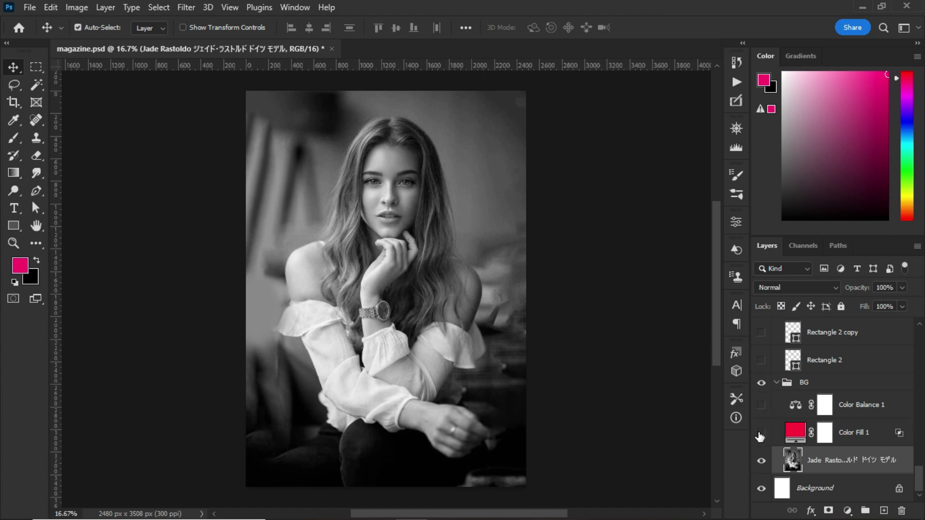
Add a trial Solid Color fill layer and cancel it.
left_click(847, 511)
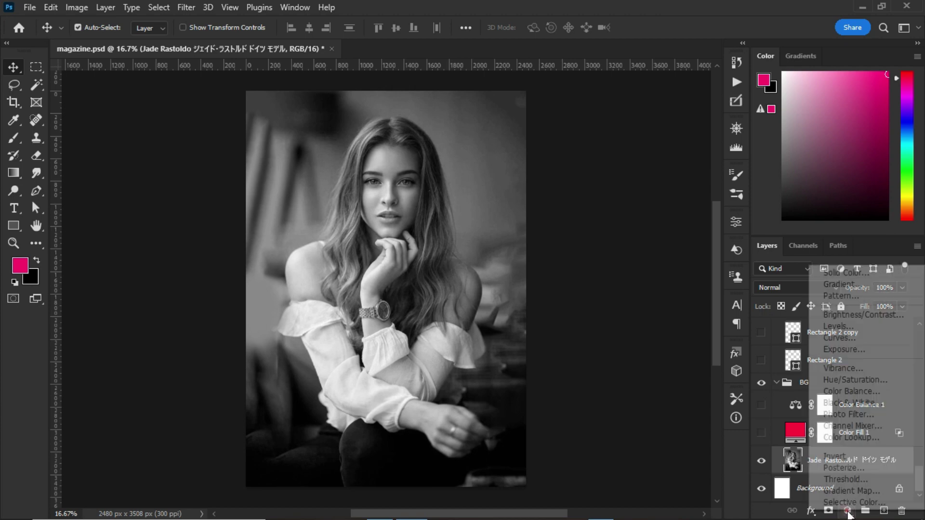
left_click(851, 272)
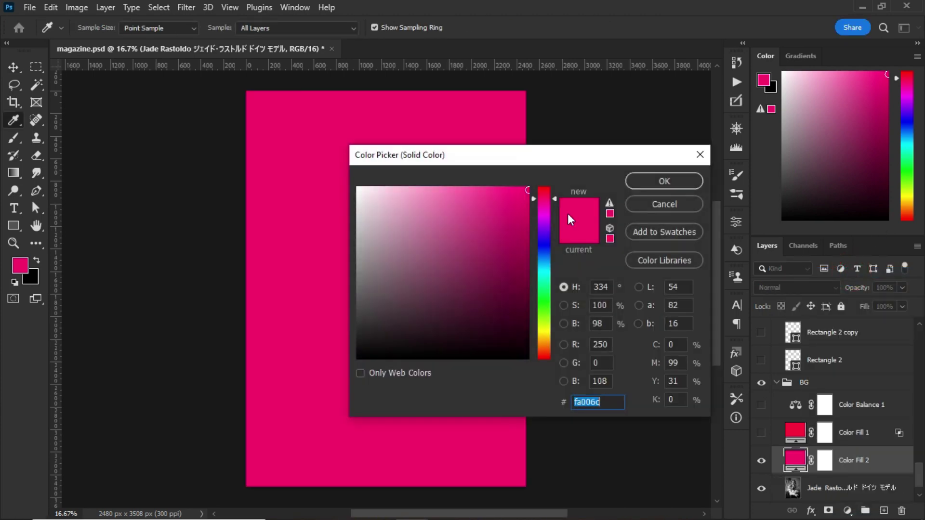
left_click(644, 200)
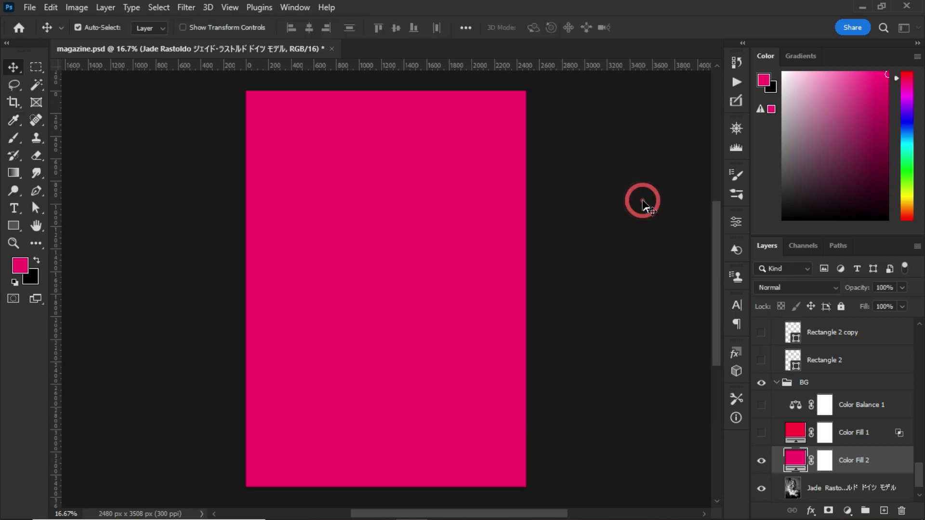
Show Color Fill 1 and check its pink colour in the picker without changing it.
left_click(761, 433)
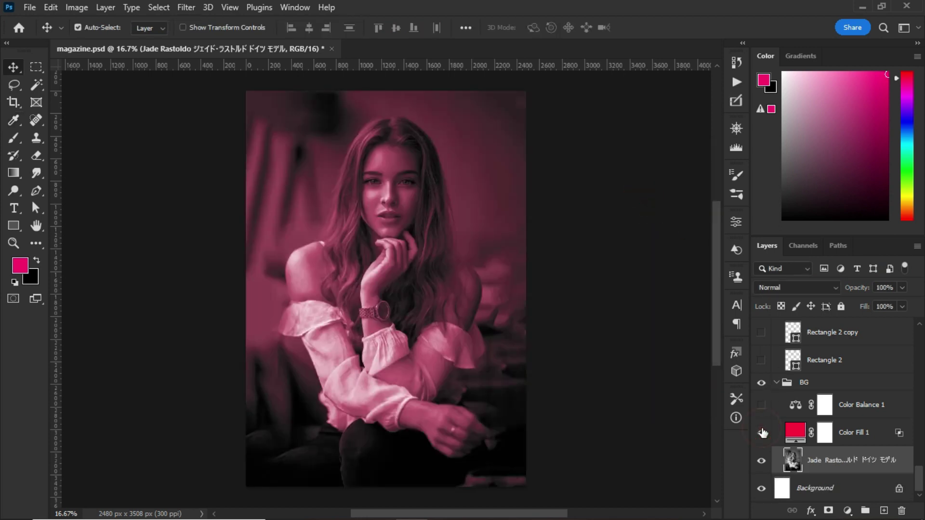
left_click(802, 436)
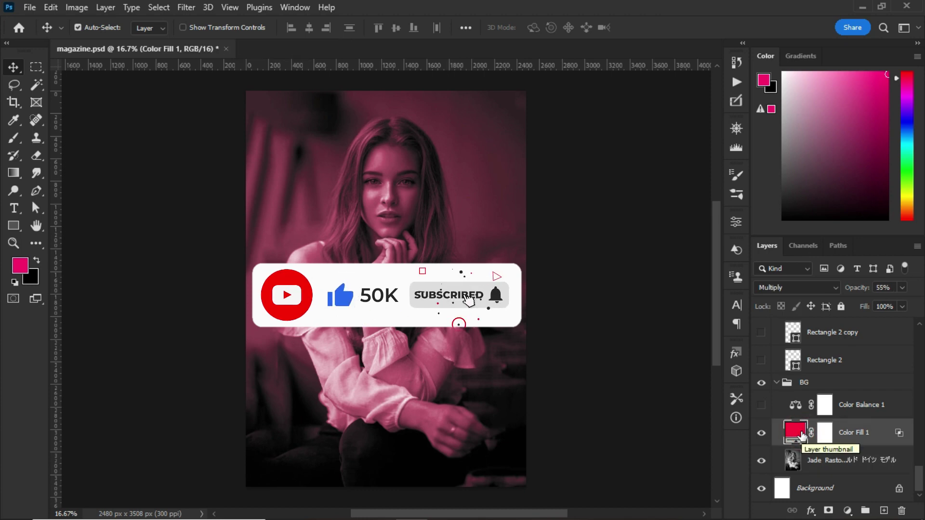
double_click(795, 435)
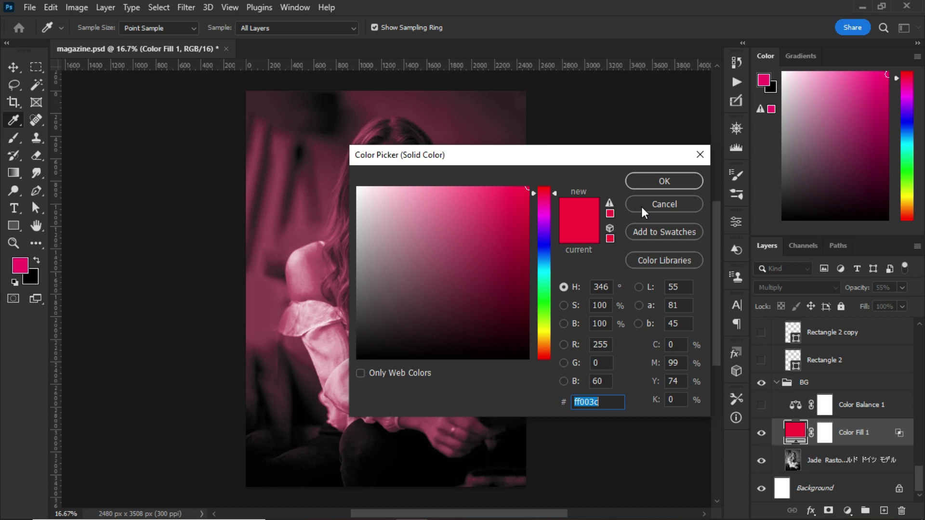
left_click(640, 207)
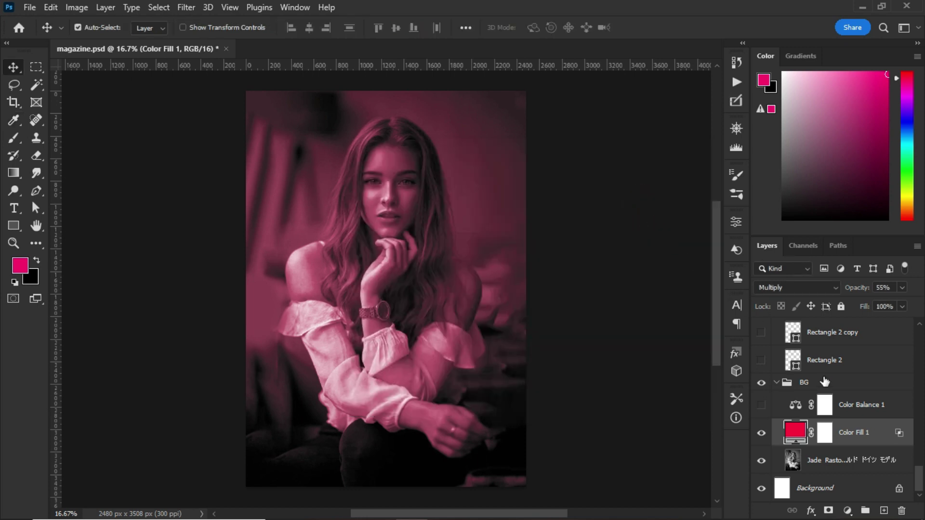
left_click(830, 288)
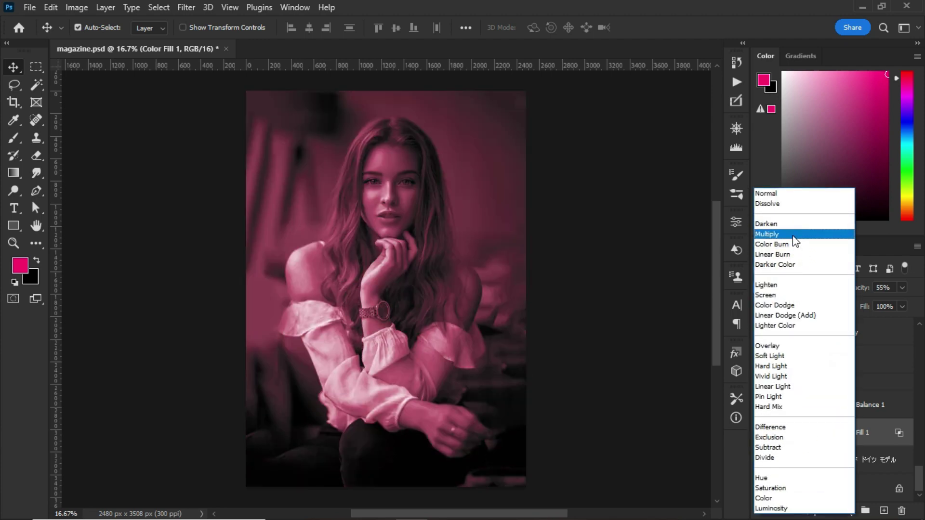
left_click(794, 236)
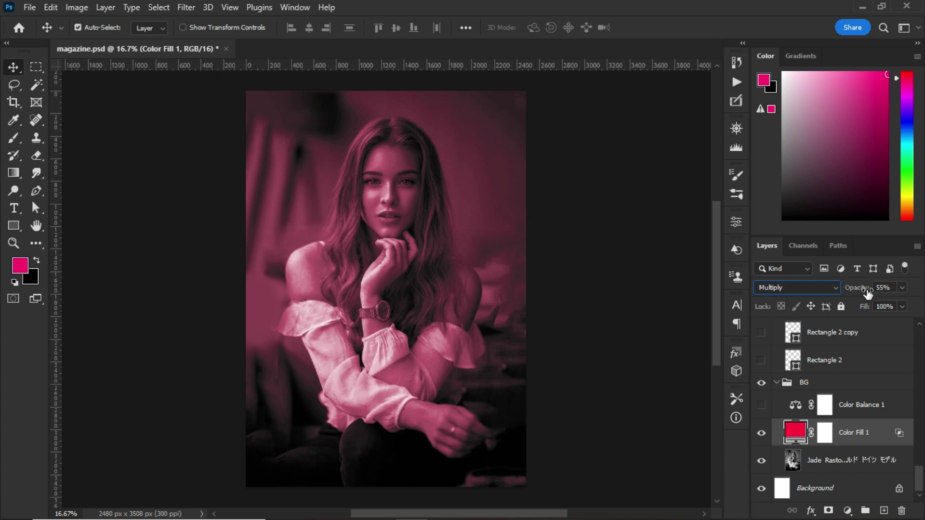
double_click(875, 431)
key("Return")
left_click(885, 441)
double_click(886, 445)
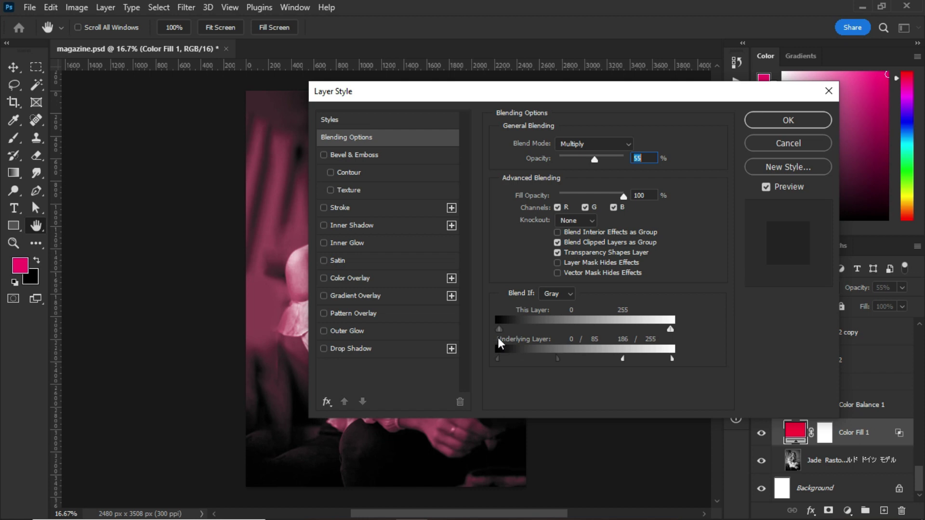
left_click_drag(499, 99, 556, 84)
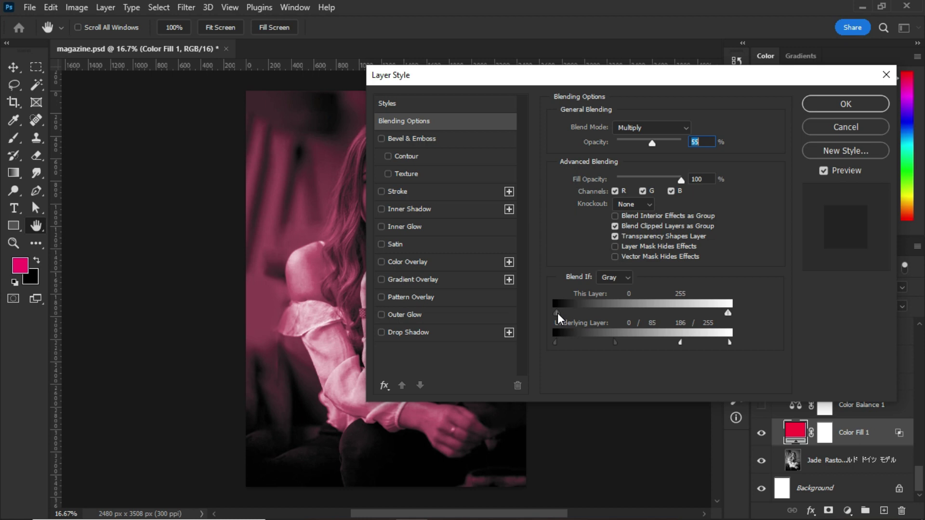
key("alt")
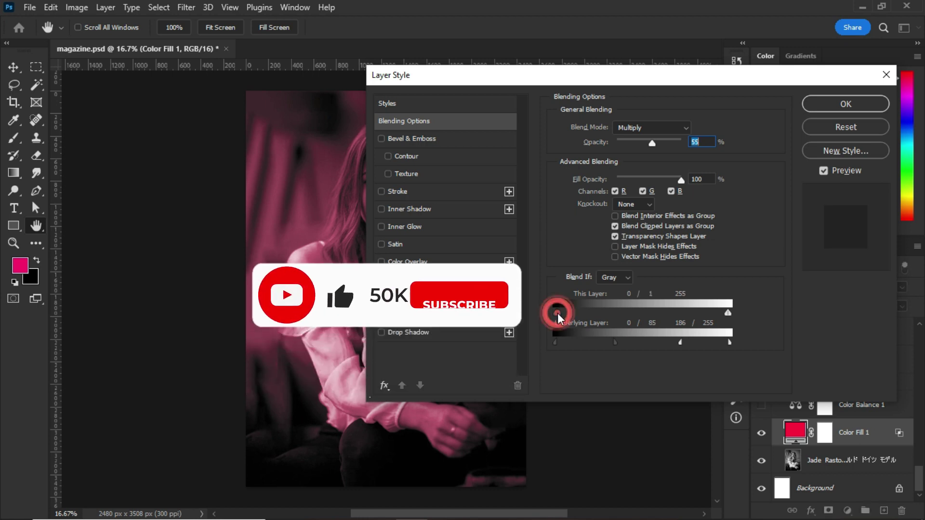
left_click_drag(557, 313, 531, 313)
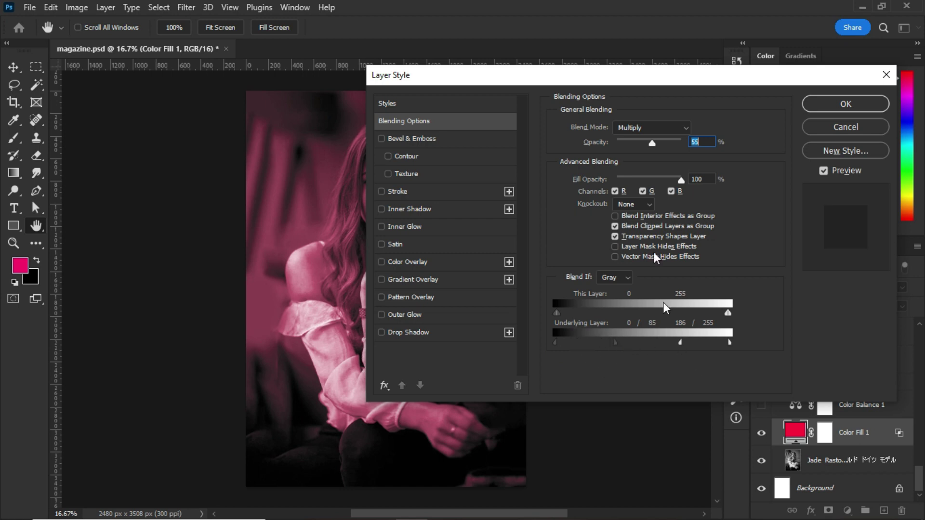
left_click_drag(639, 78, 481, 121)
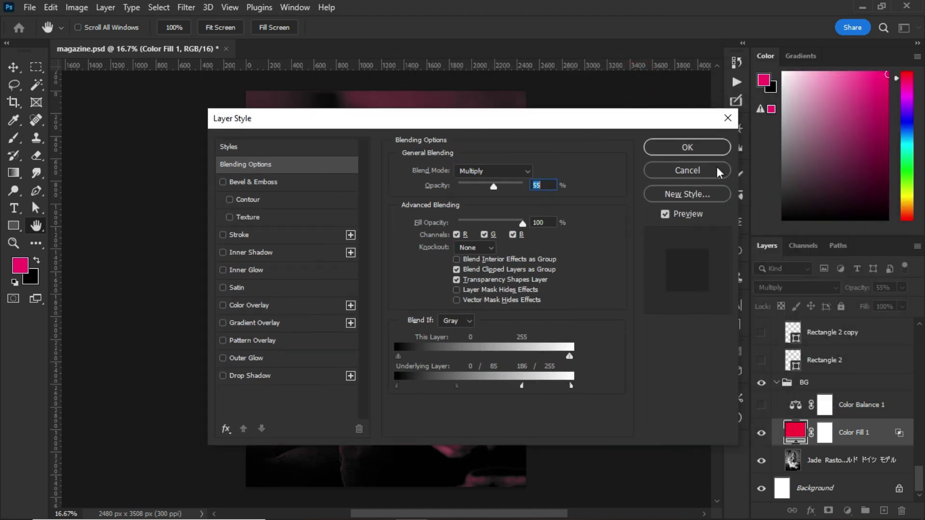
Close Blending Options and turn on the Color Balance 1 adjustment layer.
left_click(698, 167)
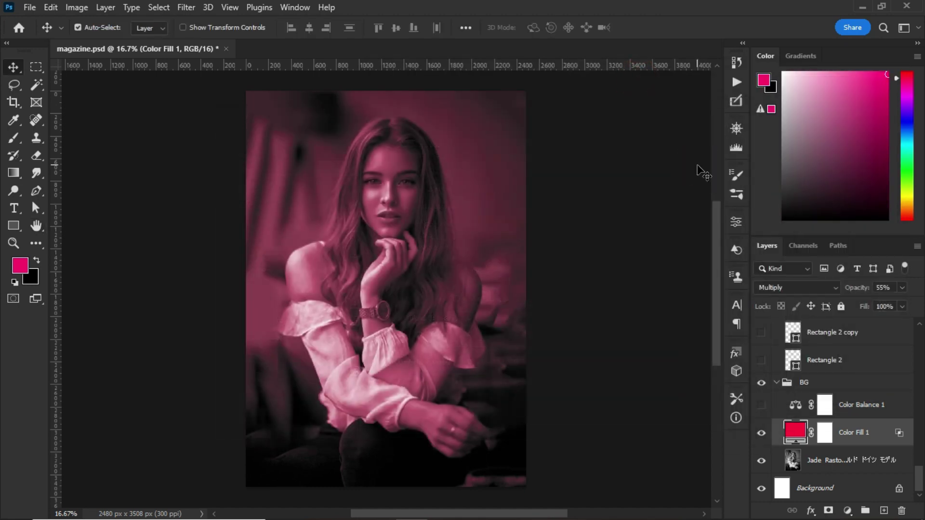
left_click(867, 403)
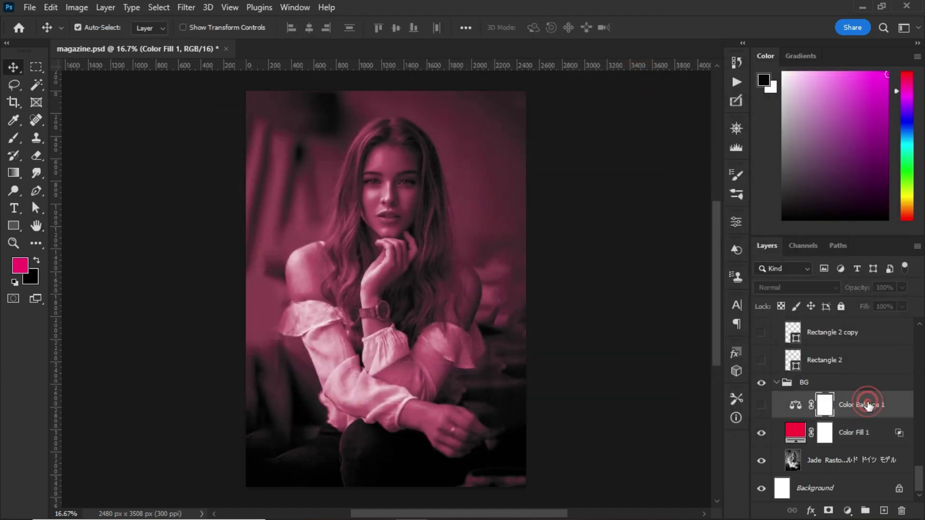
left_click(761, 405)
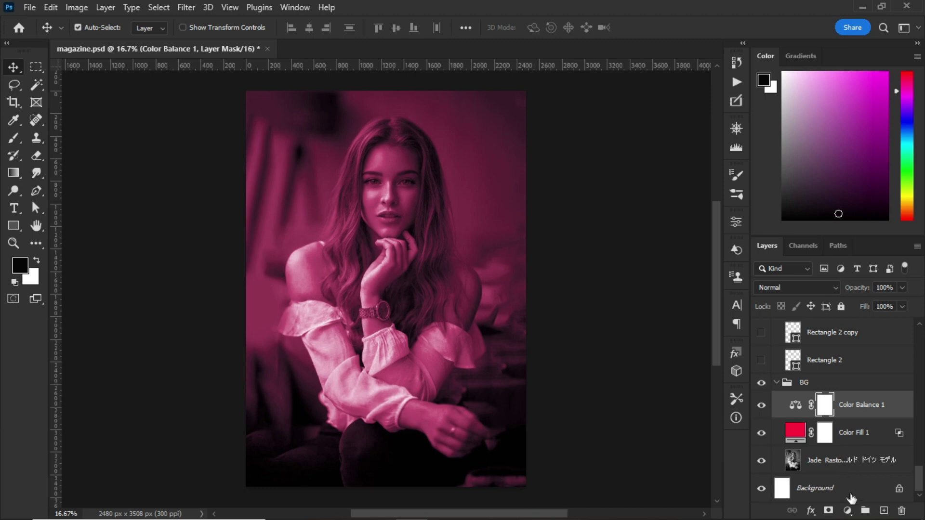
left_click(848, 510)
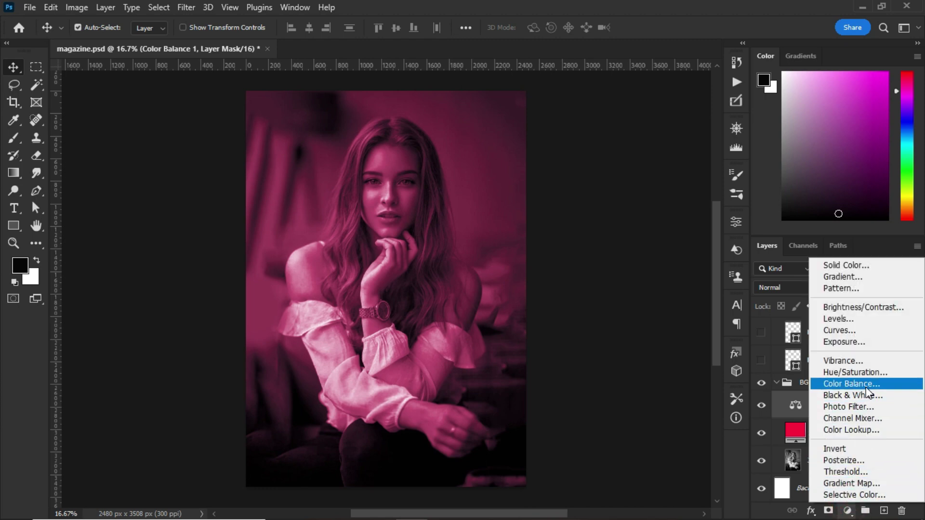
left_click(799, 409)
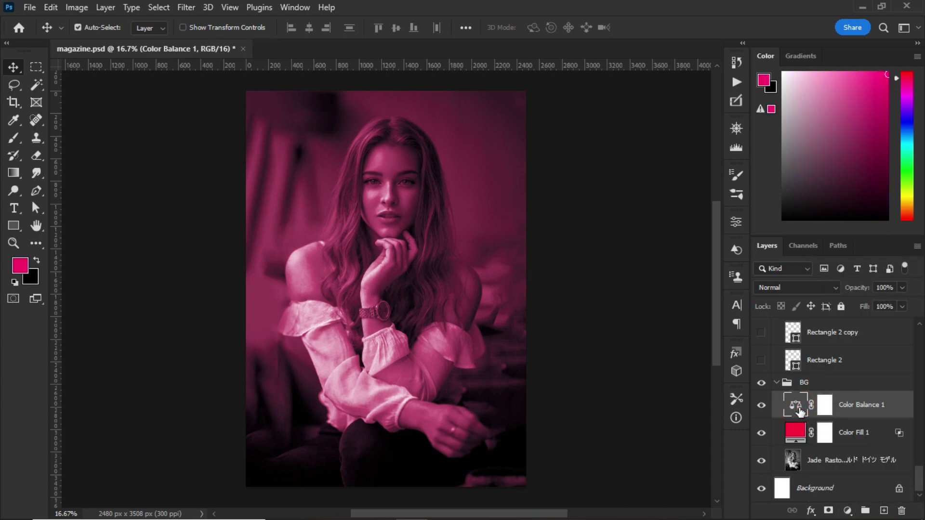
Review Color Balance 1's Shadows, Highlights and Midtones (+22, -8, +14) settings.
double_click(800, 409)
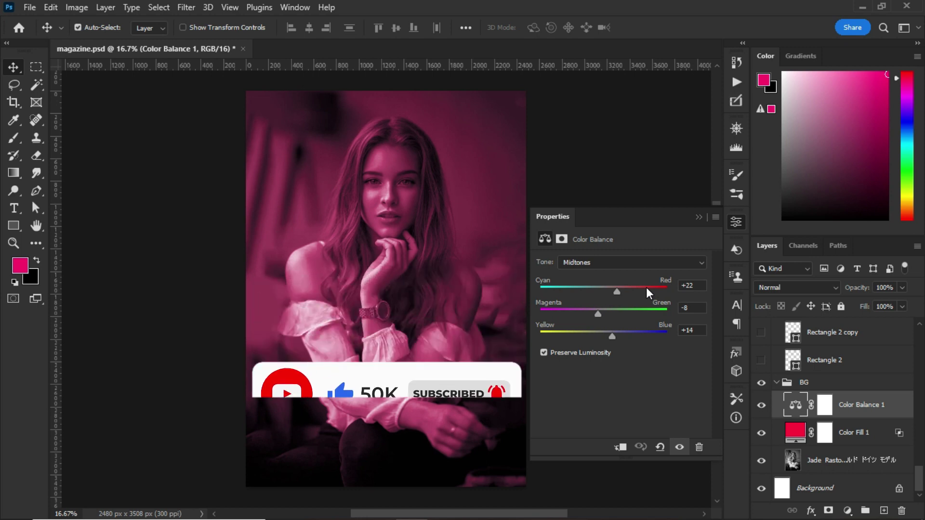
left_click(624, 262)
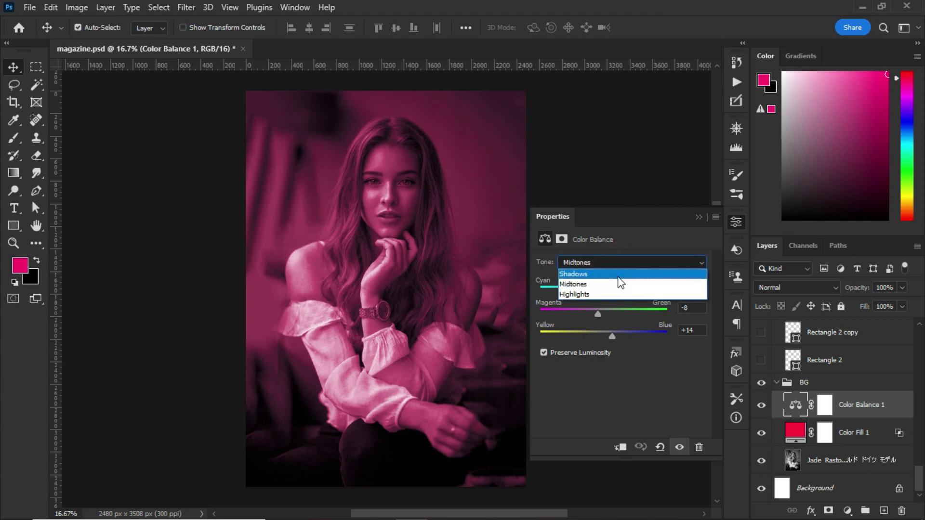
left_click(617, 276)
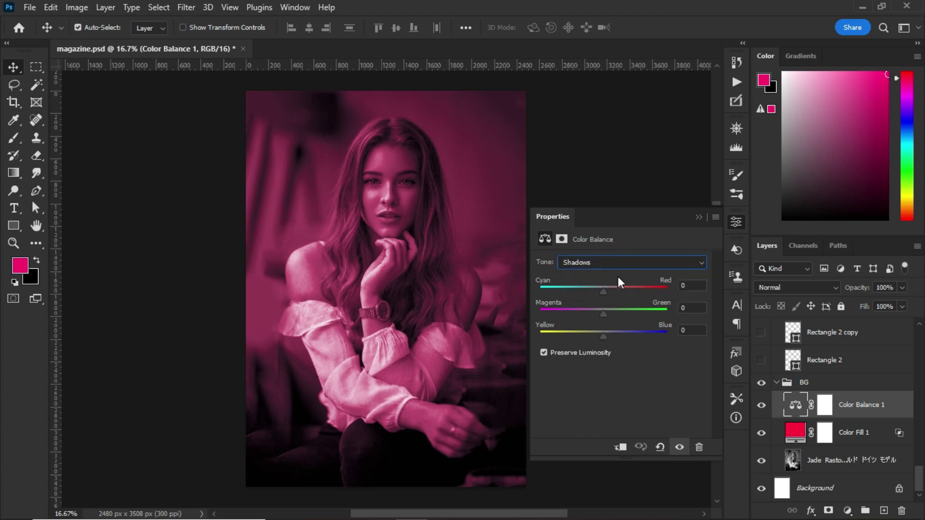
left_click(618, 256)
left_click(603, 291)
left_click(664, 261)
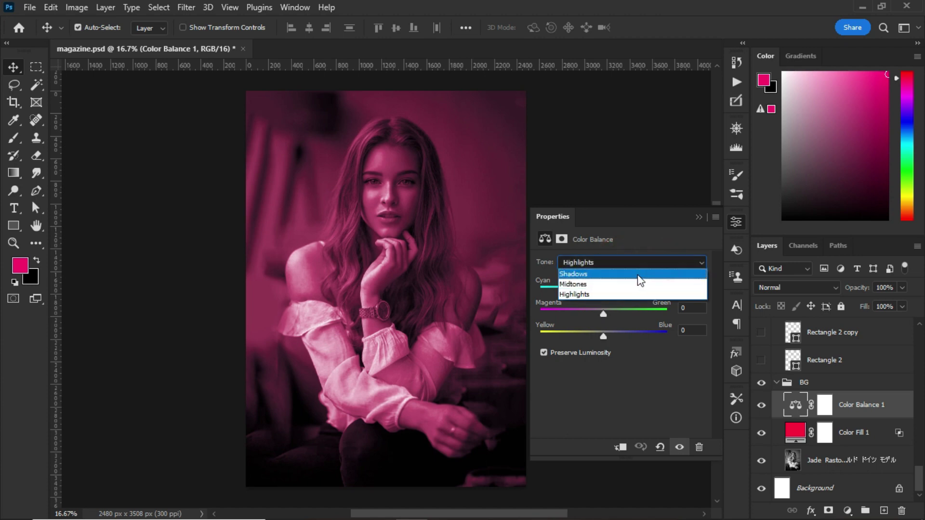
left_click(635, 284)
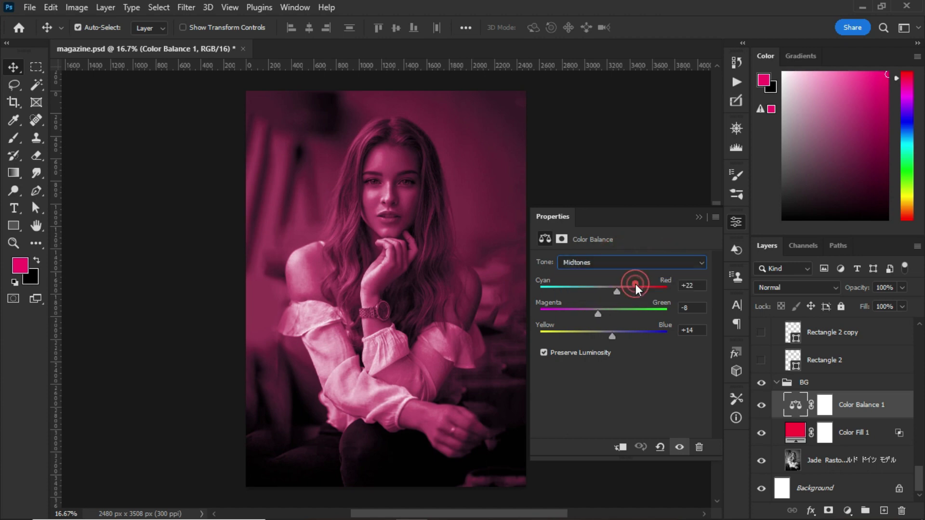
Close the Color Balance properties and show the Rectangle 2 white bar.
left_click(701, 218)
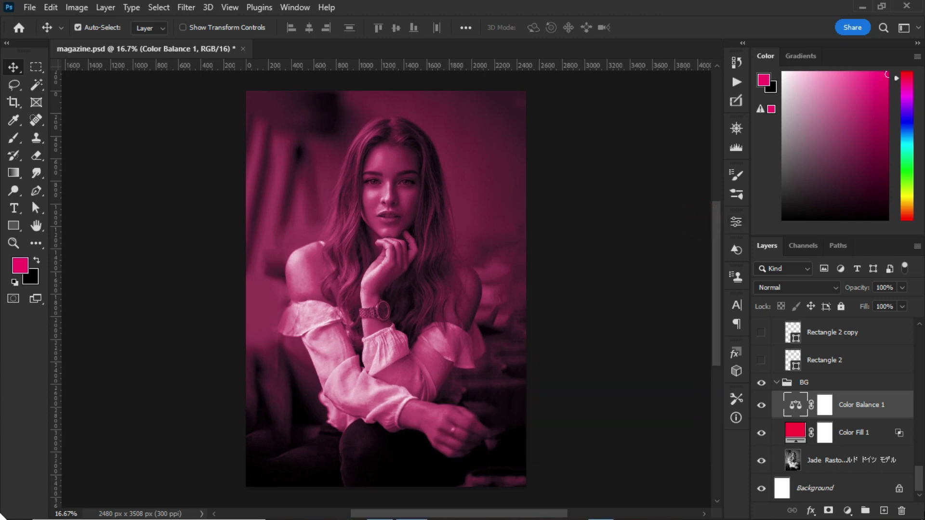
scroll(910, 479, "up", 5)
scroll(909, 479, "down", 4)
scroll(909, 478, "up", 2)
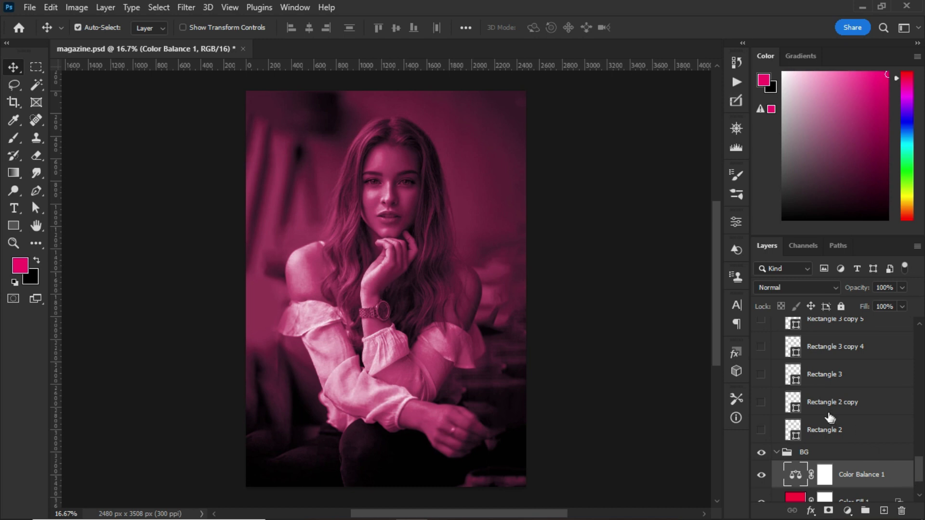
left_click(761, 432)
Switch to the Rectangle tool with a white fill.
left_click_drag(14, 229, 53, 224)
left_click(148, 27)
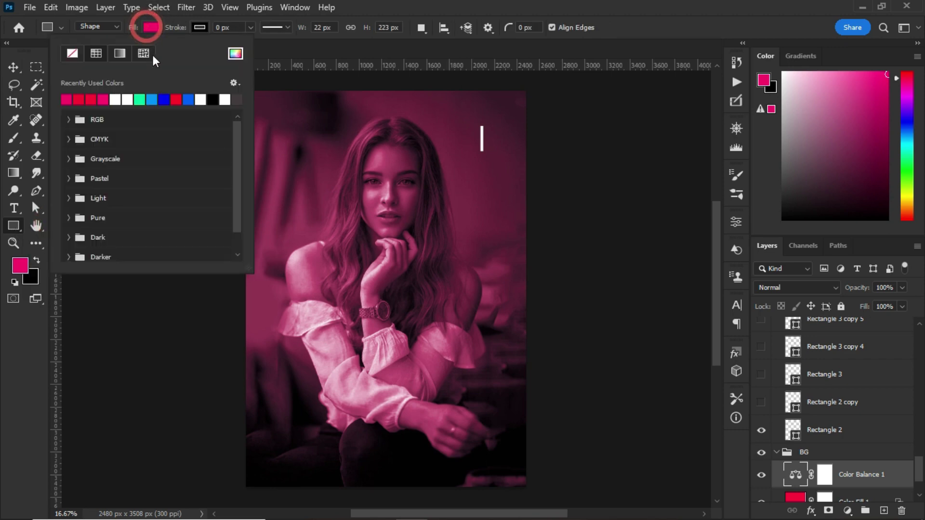
left_click(127, 99)
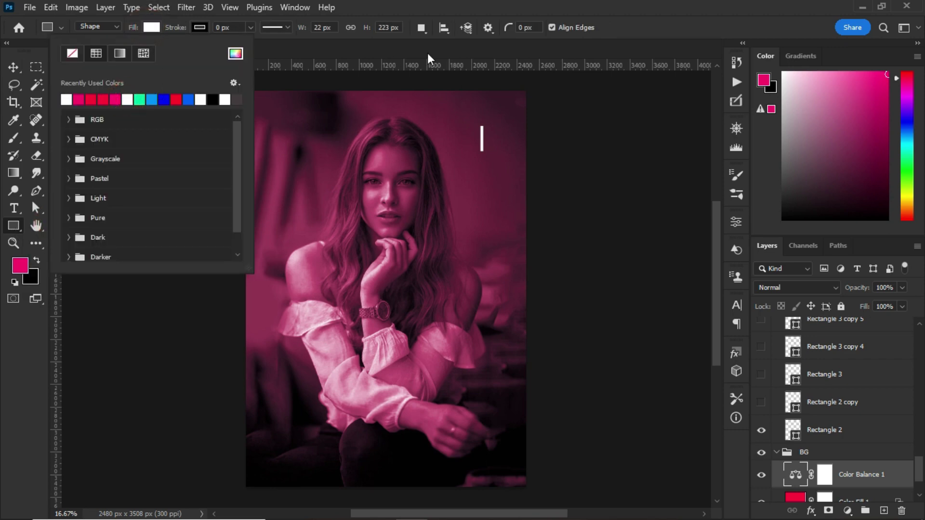
left_click(625, 27)
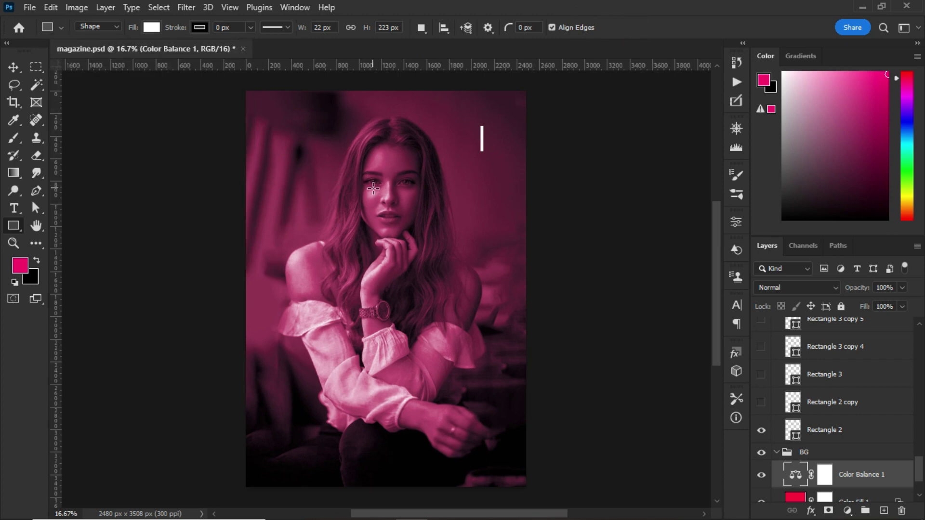
Draw a thin white horizontal trial bar and move it upward.
left_click(837, 427)
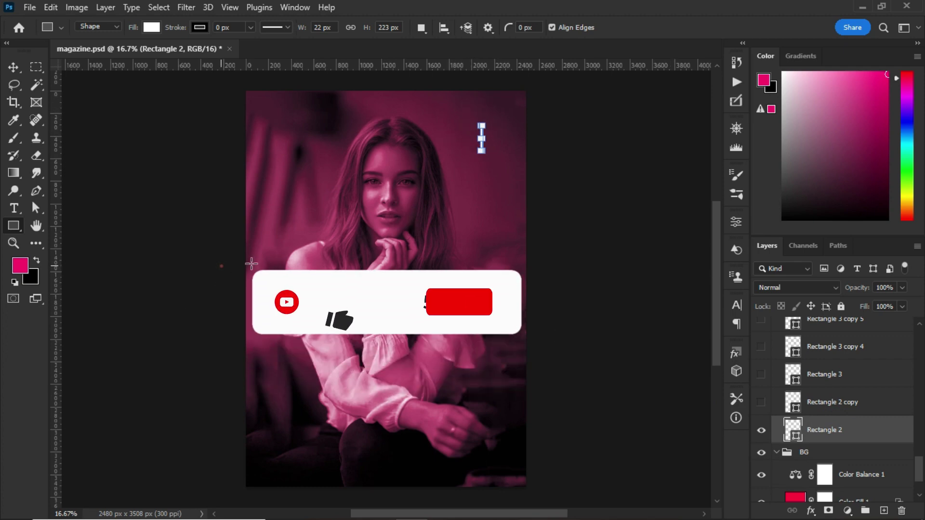
left_click_drag(222, 267, 289, 265)
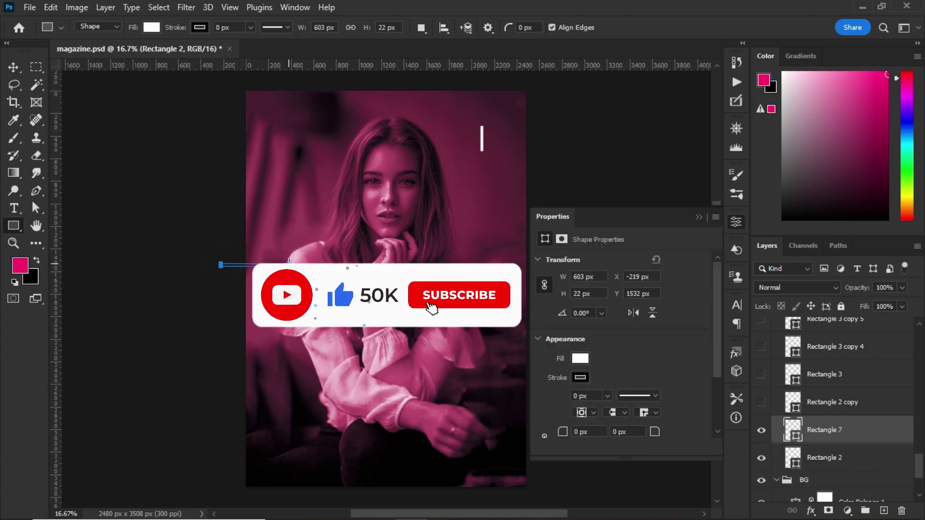
left_click(698, 217)
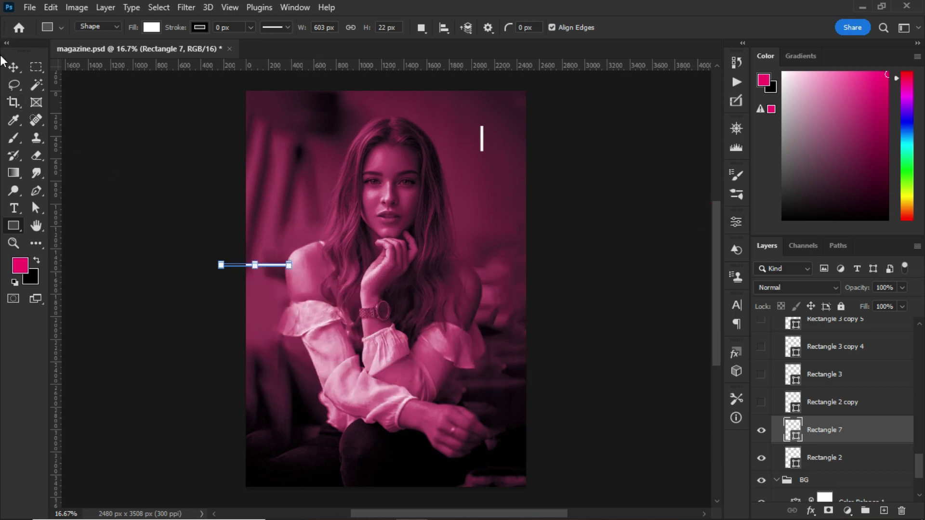
left_click(13, 67)
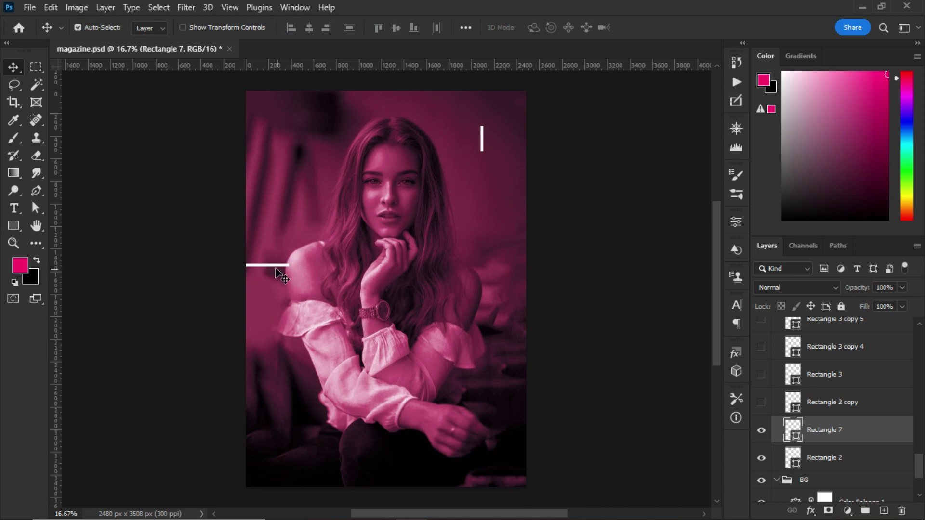
left_click_drag(276, 267, 276, 234)
Delete the trial bar and show Rectangle 2 copy, Rectangle 3, and Rectangle 3 copies 4 and 5.
key("Delete")
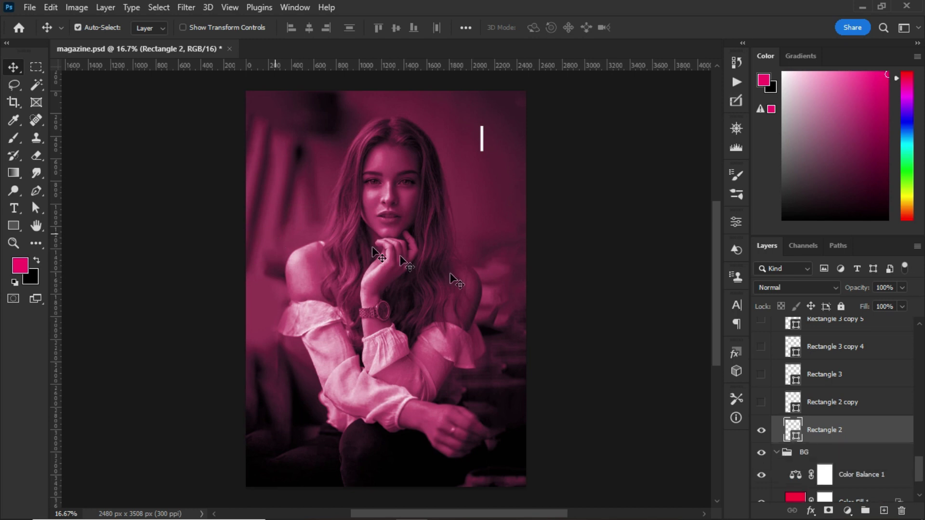
left_click(762, 402)
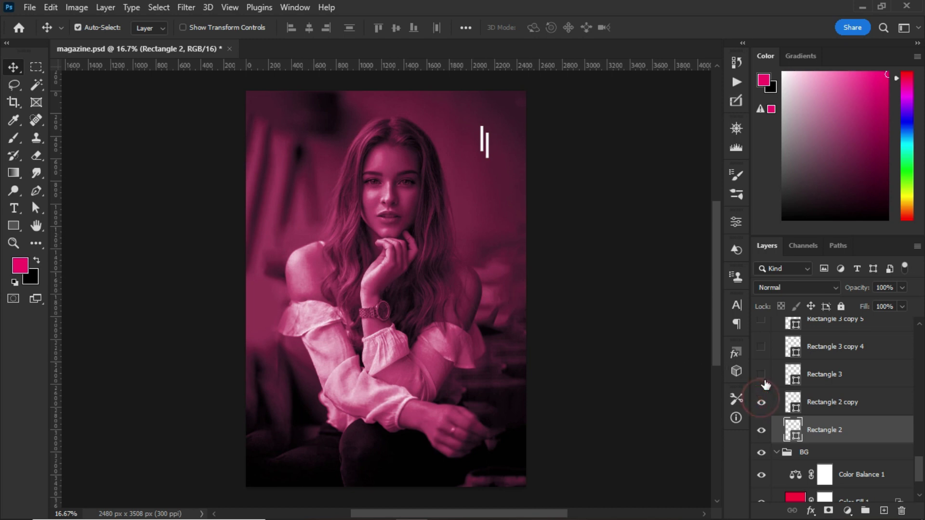
left_click(761, 374)
left_click(761, 347)
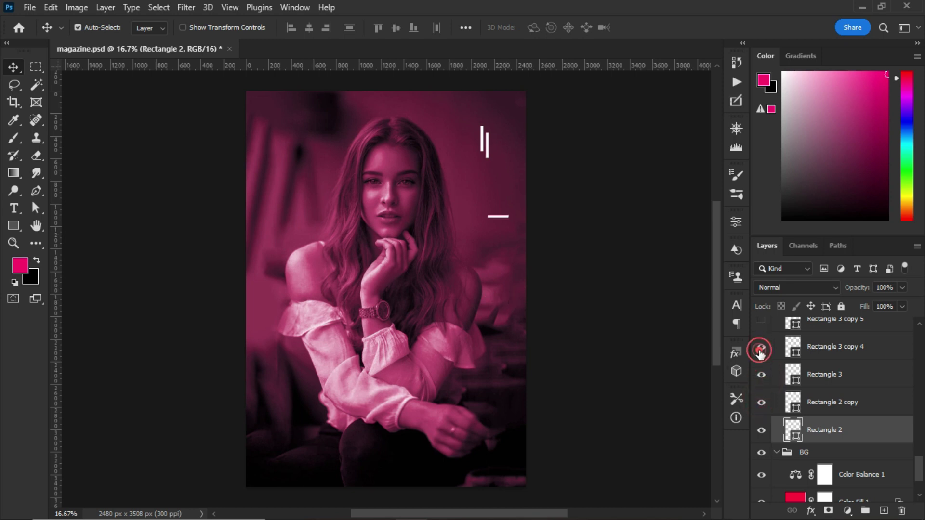
left_click(761, 321)
Show Rectangle 3 copy, copy 2, copy 3 and the tall Rectangle 4 bar.
scroll(921, 465, "up", 5)
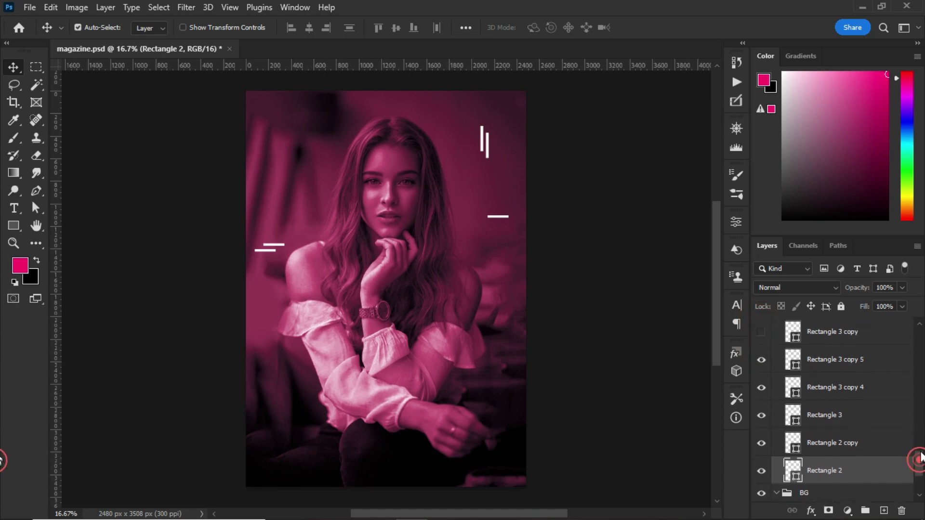
left_click(760, 422)
left_click(763, 393)
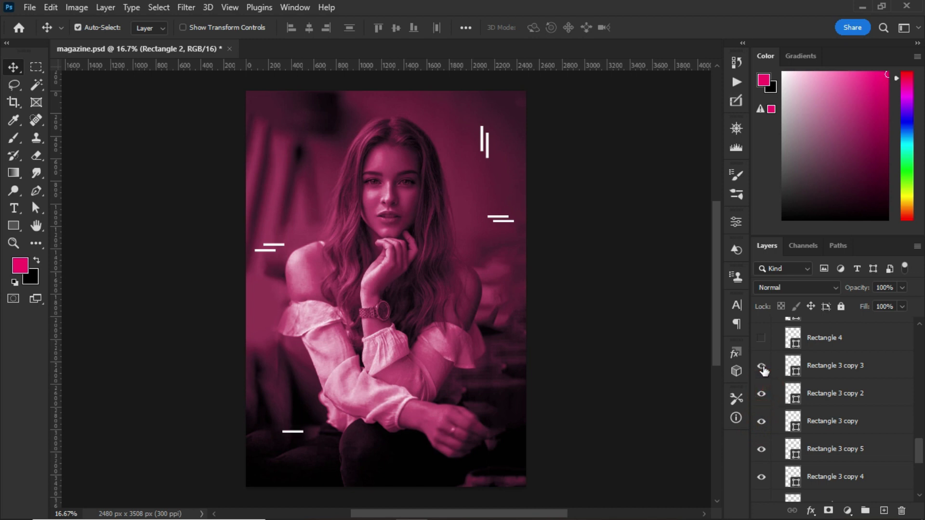
left_click(761, 365)
left_click(761, 338)
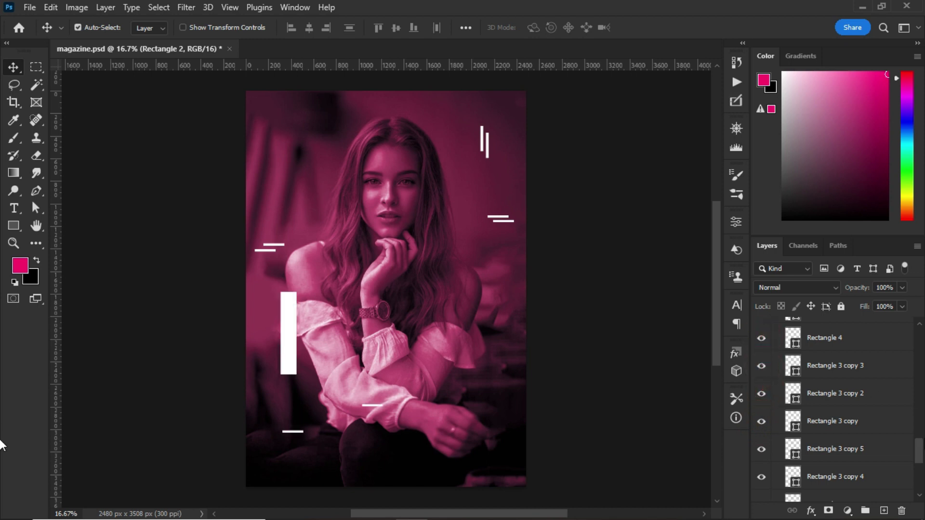
Show Rectangle 4 copies 1-3 and Rectangle 6 with its two copies.
scroll(916, 443, "up", 4)
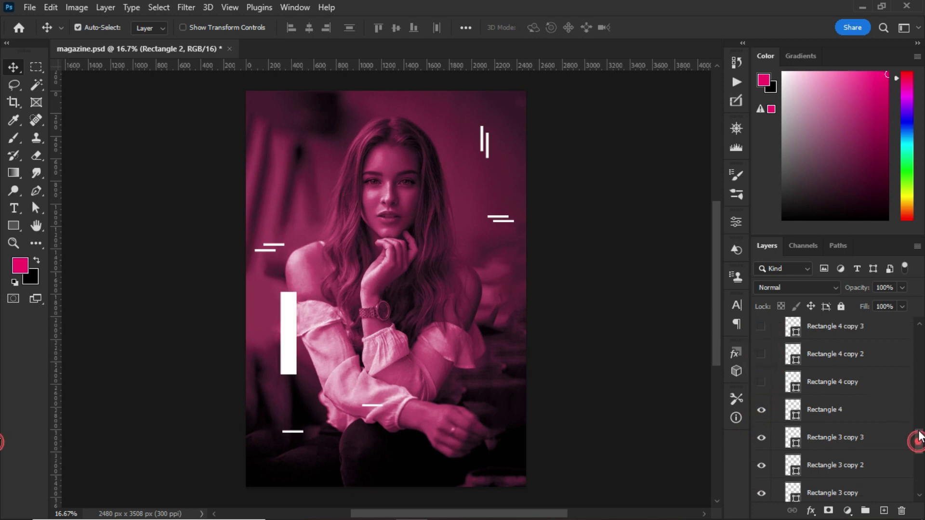
left_click(761, 407)
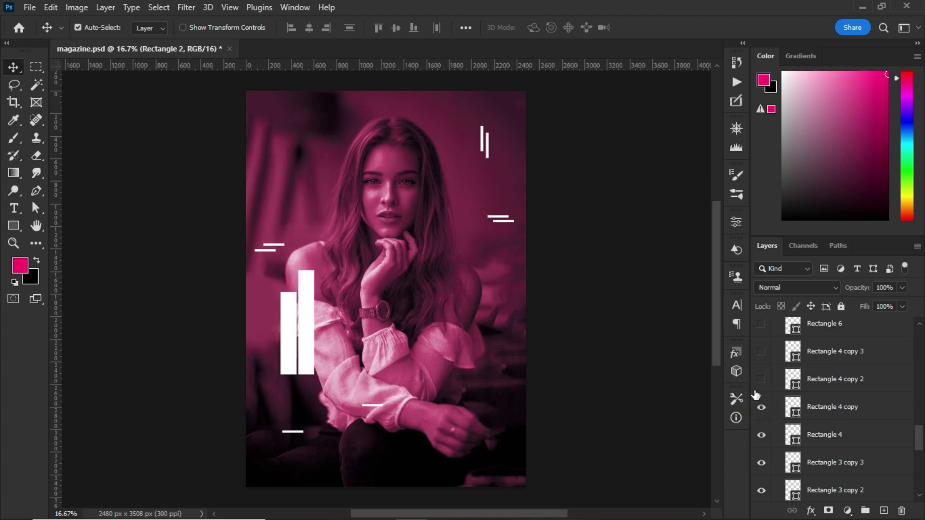
left_click(761, 380)
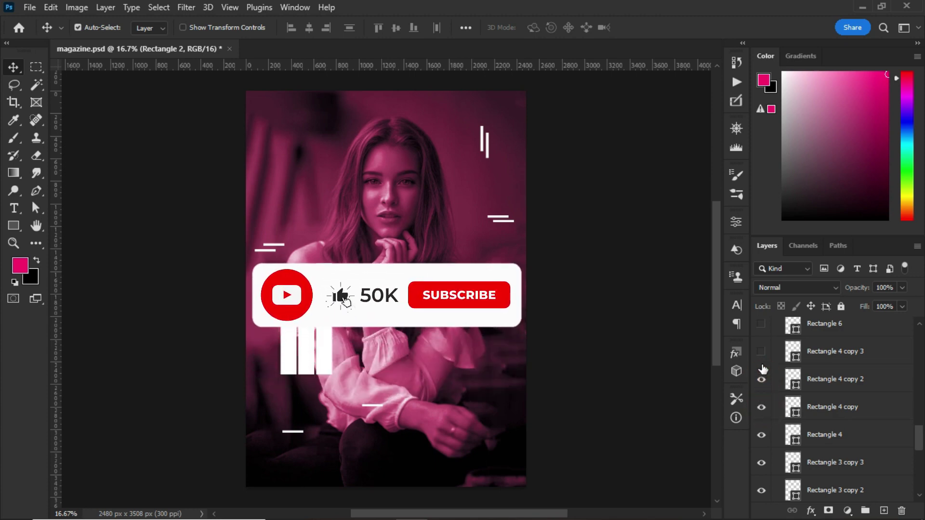
left_click(762, 355)
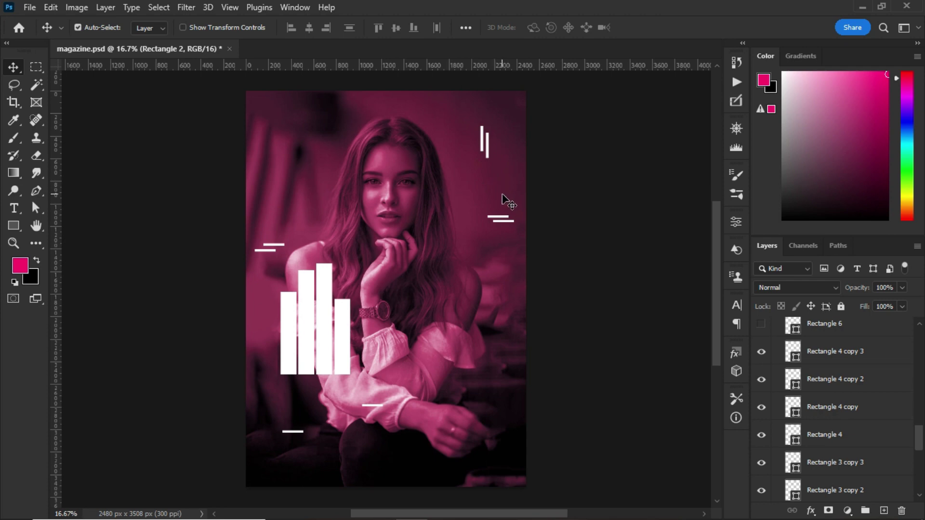
left_click(761, 323)
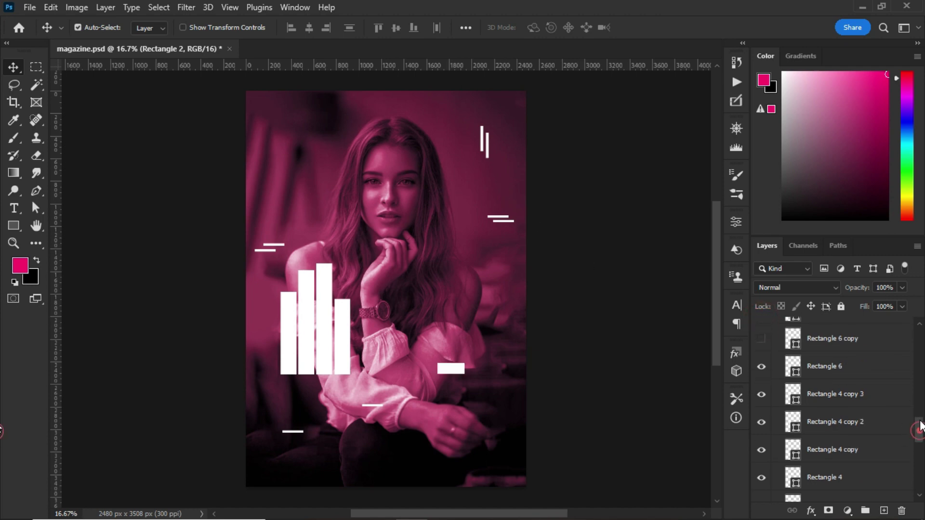
scroll(843, 410, "up", 3)
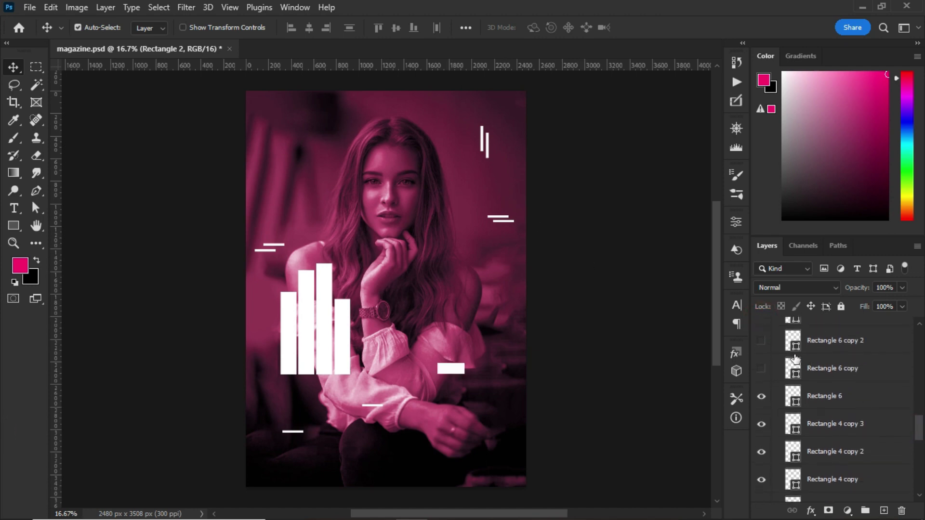
left_click(761, 369)
left_click(762, 341)
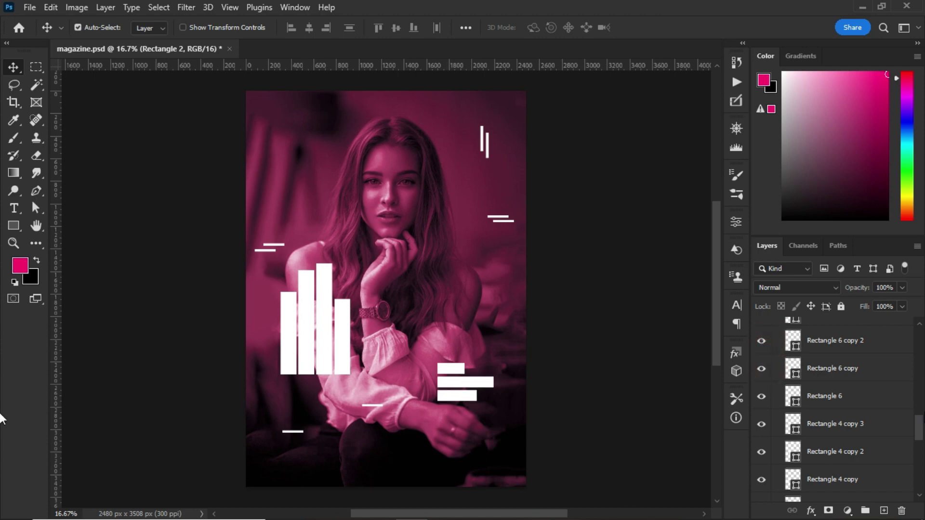
Show the wide Rectangle 6 copy 3 bar and the thin Rectangle 5 line under the tall bars.
left_click_drag(920, 430, 920, 418)
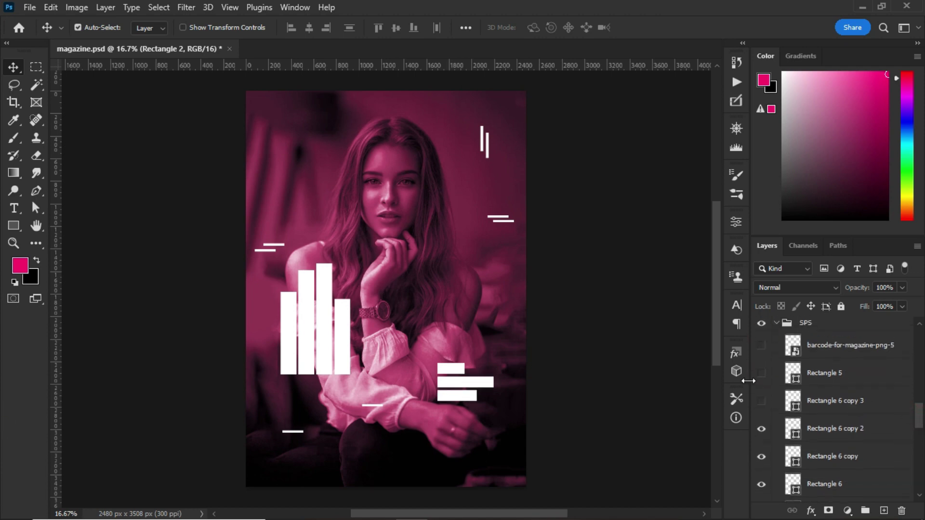
left_click(761, 401)
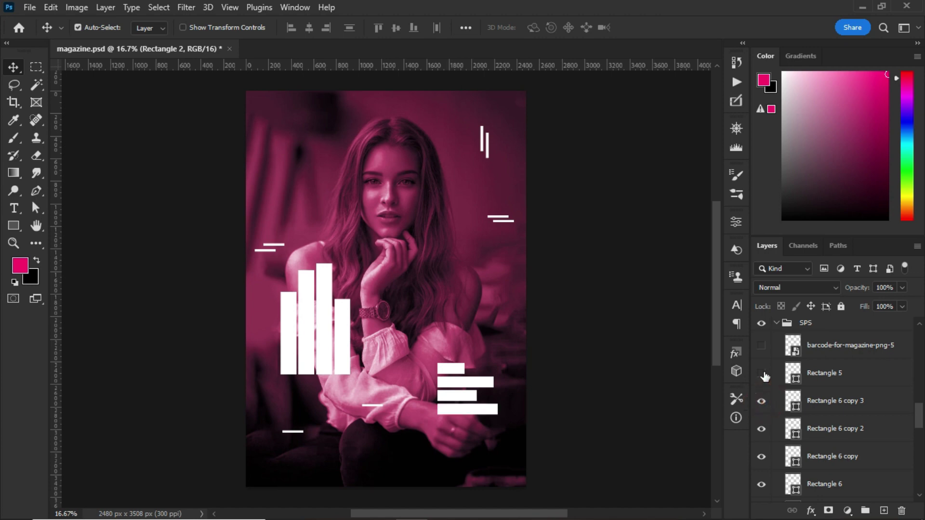
left_click(761, 373)
left_click(761, 345)
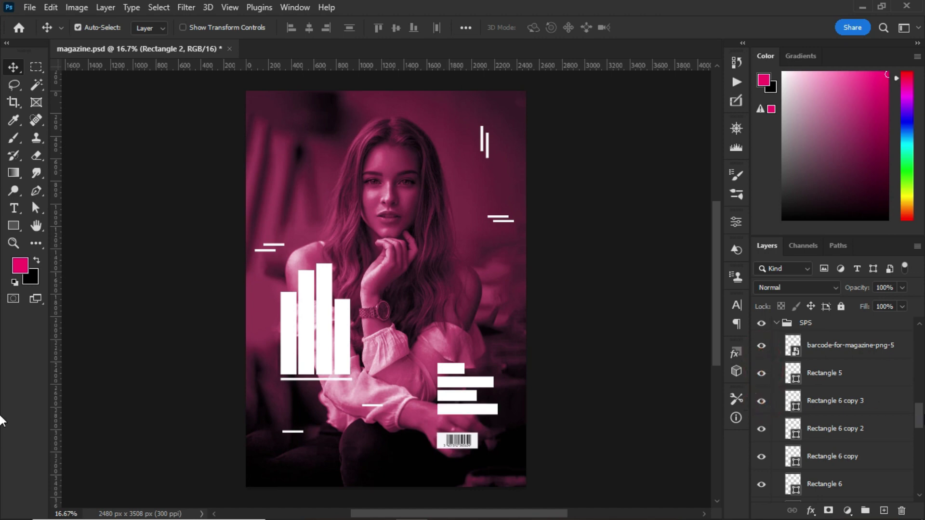
left_click(761, 345)
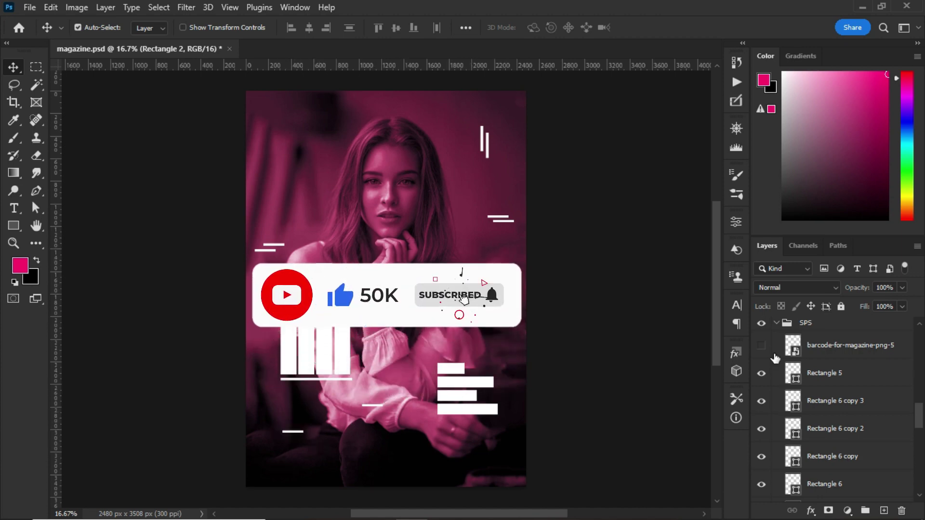
Turn the barcode-for-magazine-png-5 layer back on at the lower right.
scroll(919, 407, "up", 2)
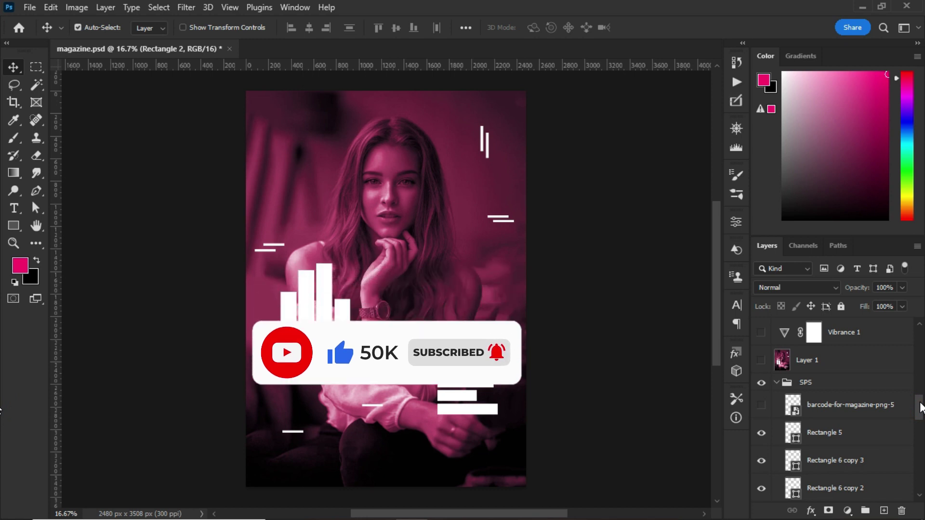
scroll(921, 405, "up", 1)
scroll(921, 404, "up", 3)
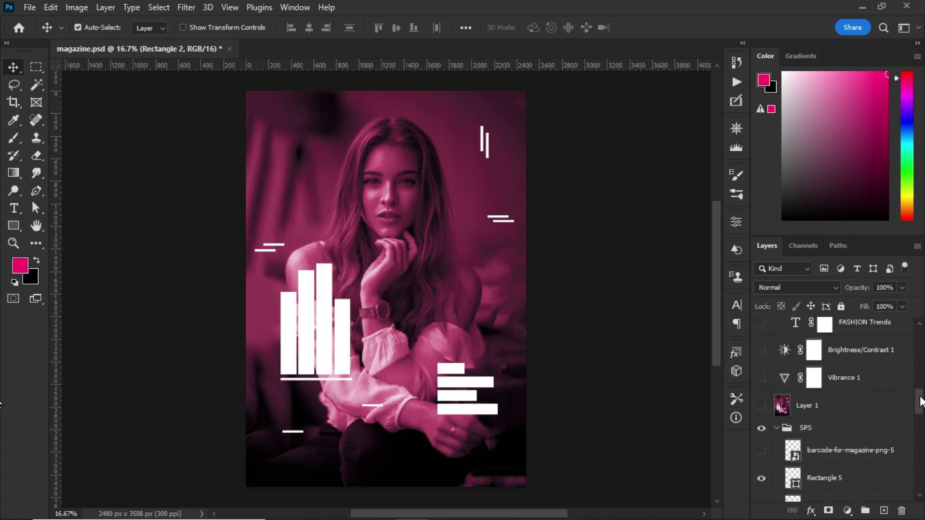
scroll(920, 402, "up", 1)
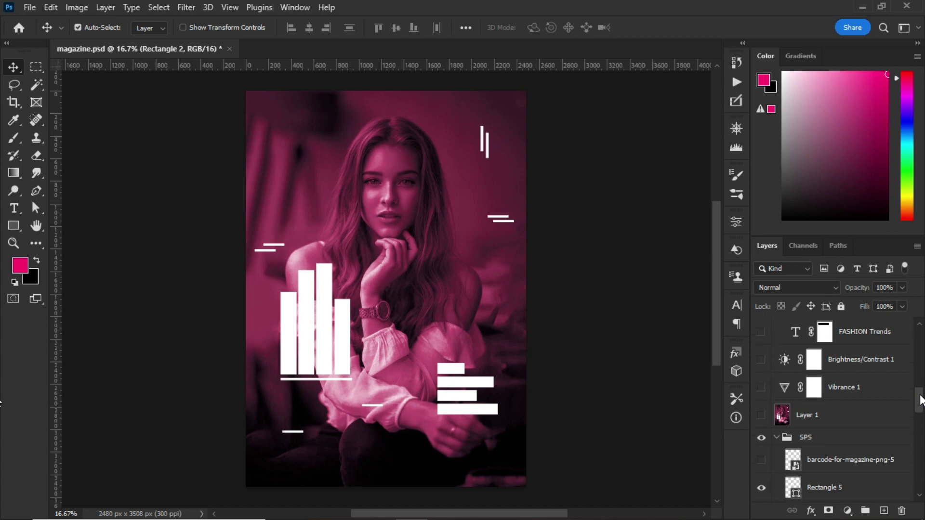
left_click(762, 461)
scroll(558, 267, "up", 3)
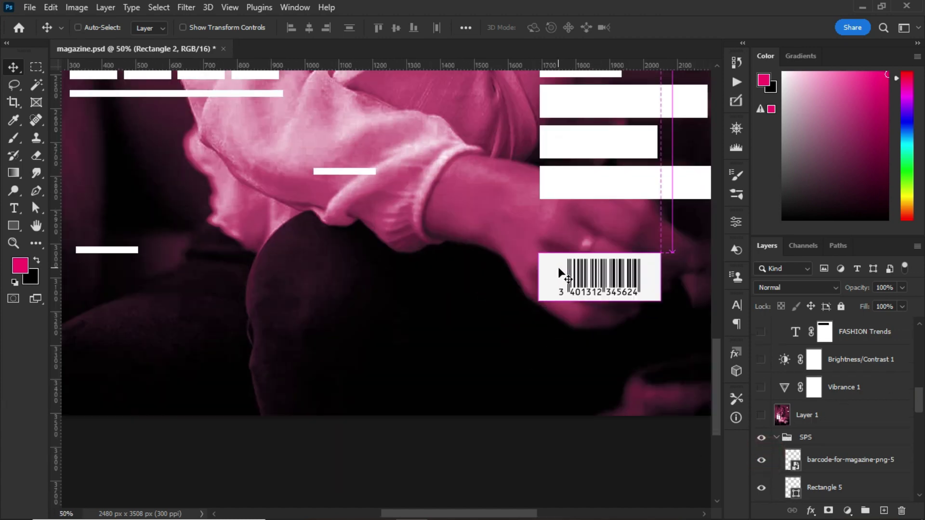
scroll(558, 268, "down", 3)
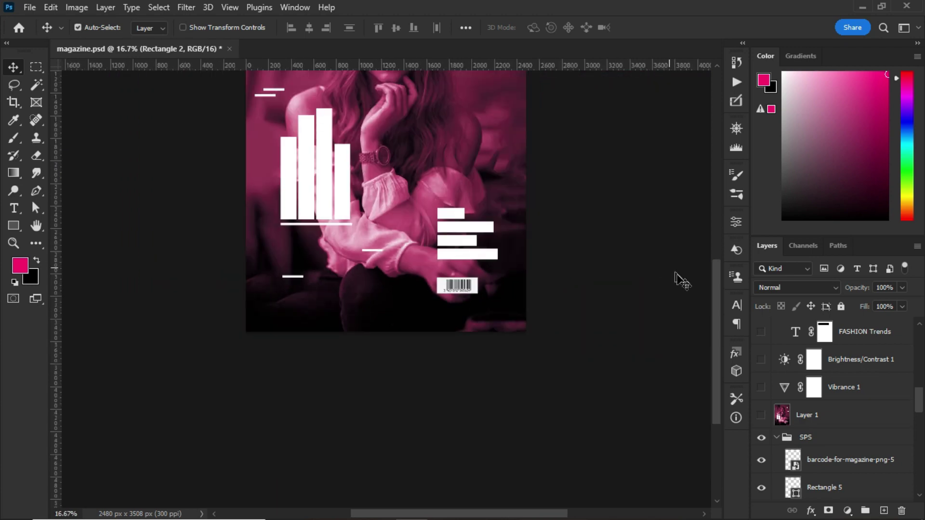
left_click_drag(718, 285, 716, 220)
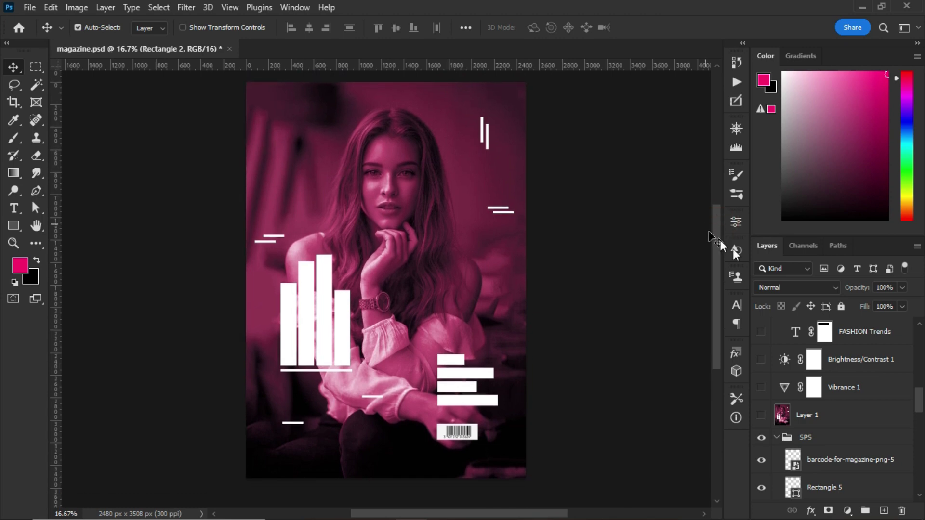
Show the Layer 1 photo, browsing the Filter menu without applying any filter.
left_click(762, 417)
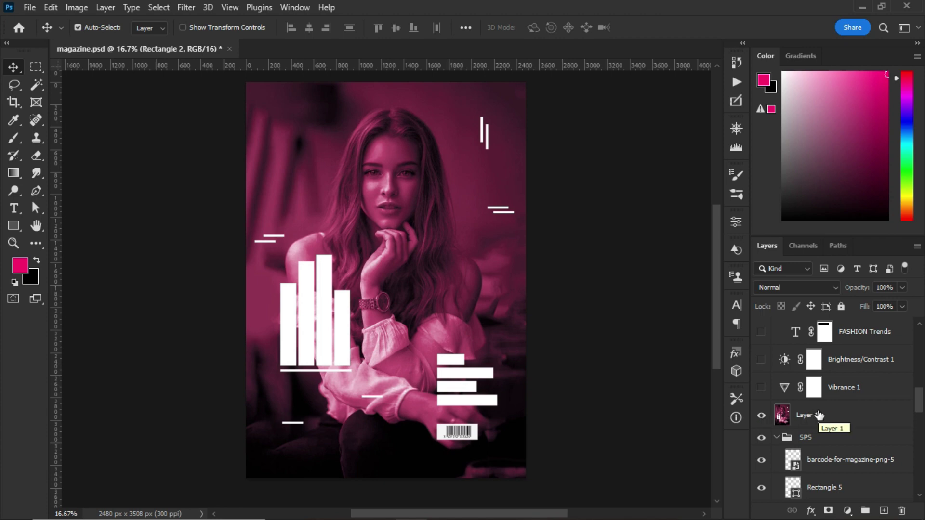
left_click(186, 8)
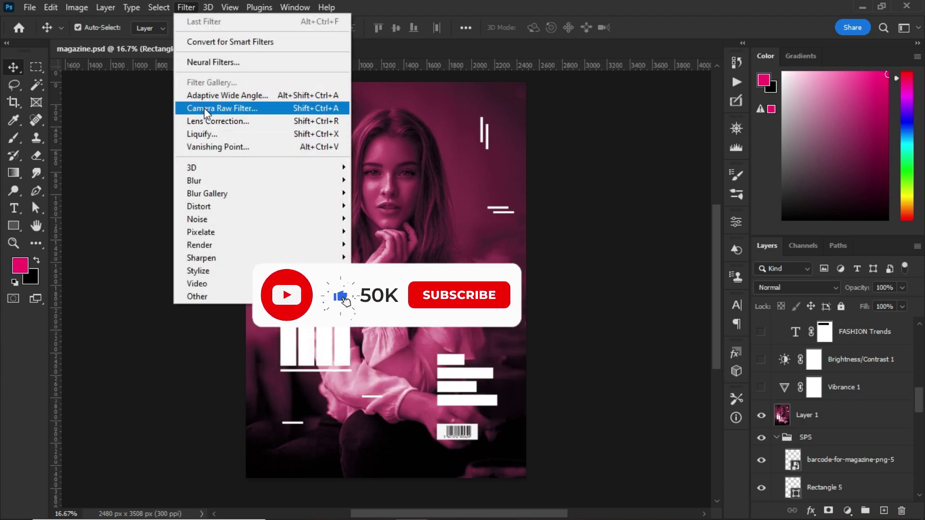
left_click(543, 208)
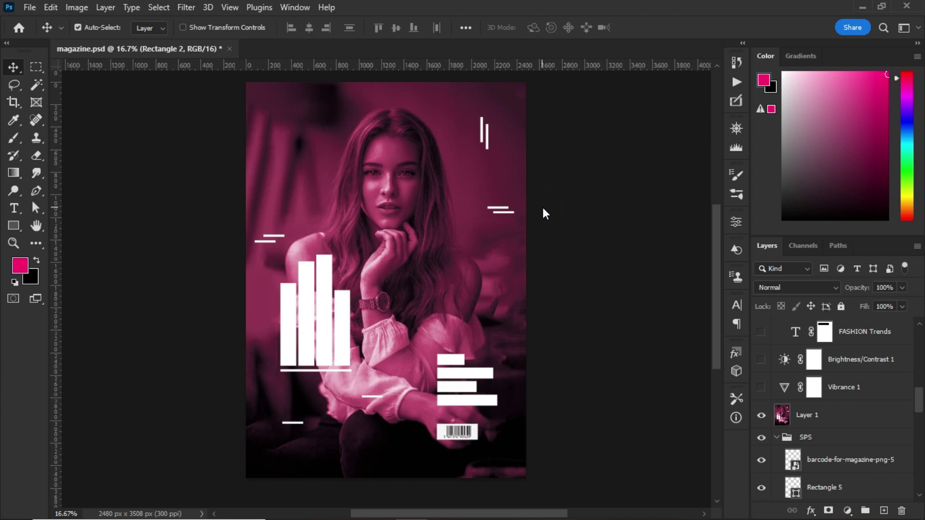
left_click_drag(715, 241, 716, 239)
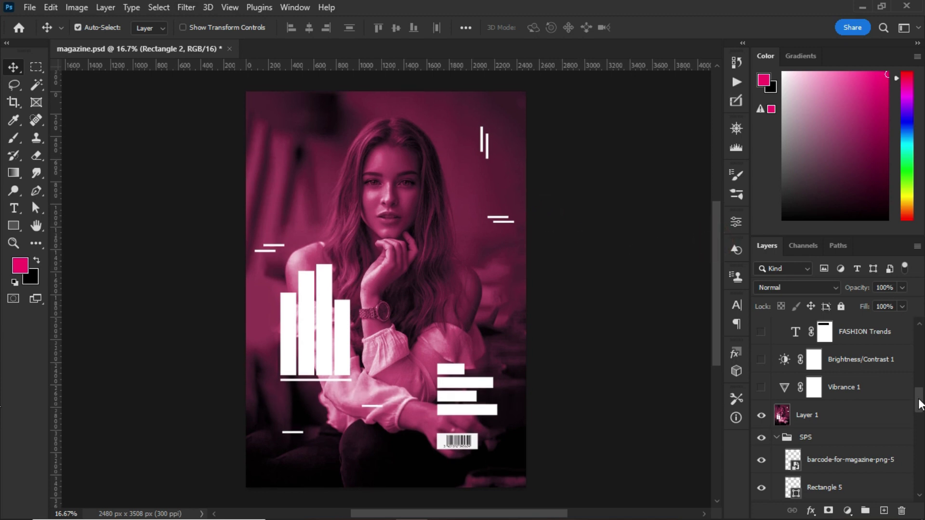
Turn on Vibrance 1 (+21) and Brightness/Contrast 1 (brightness 4, contrast 10), checking their settings.
left_click_drag(919, 403, 919, 399)
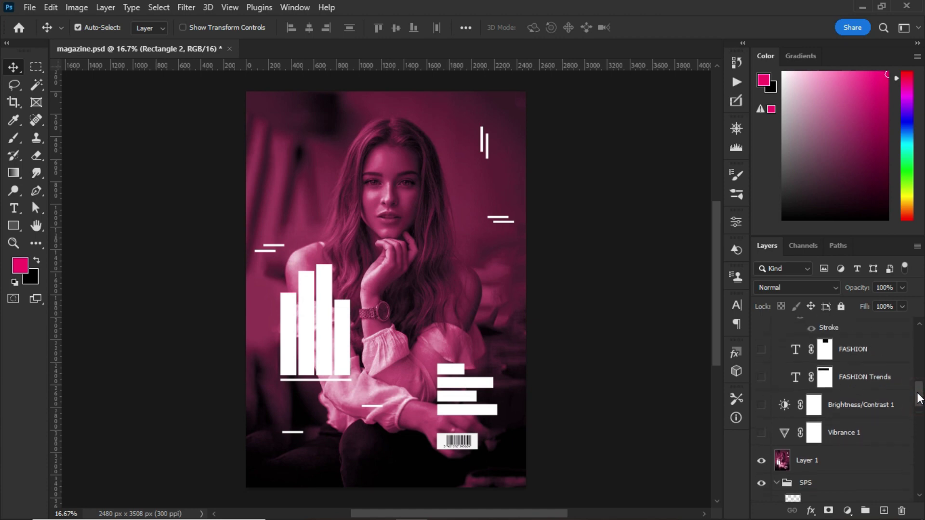
left_click(841, 411)
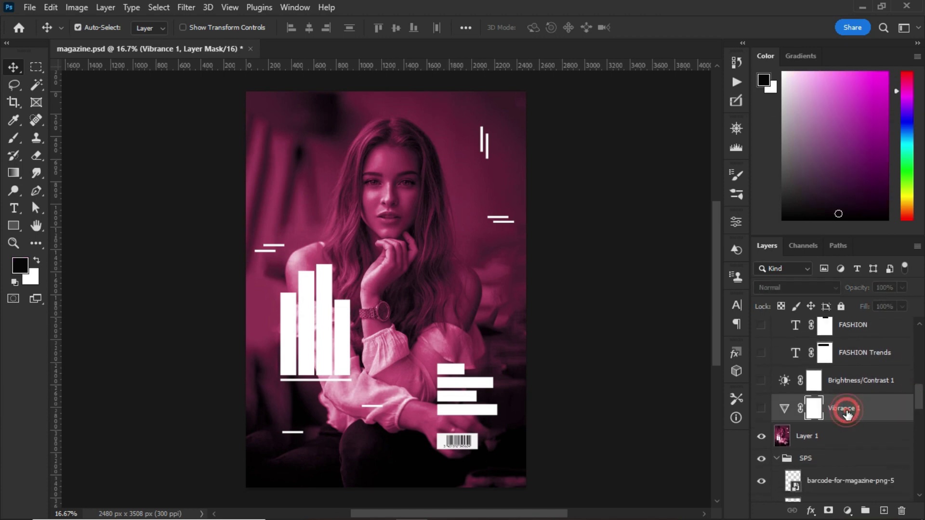
left_click(762, 409)
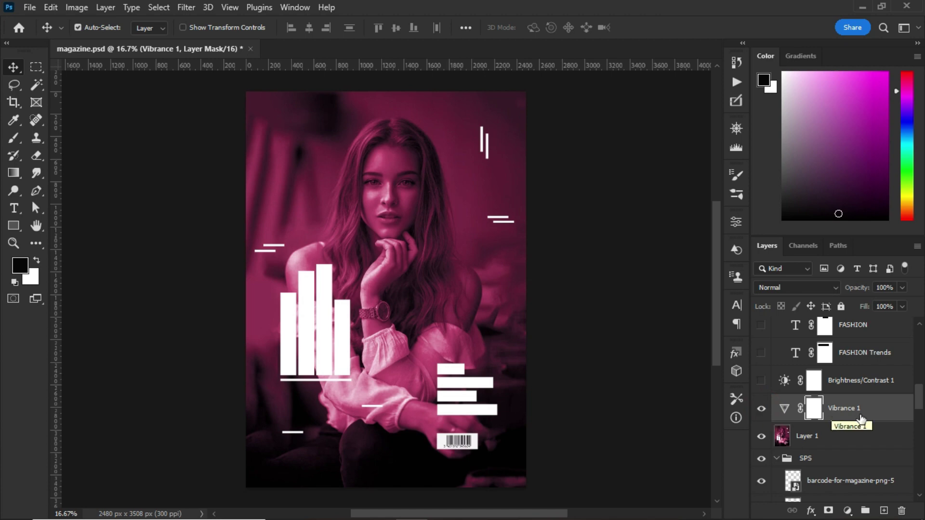
left_click(761, 381)
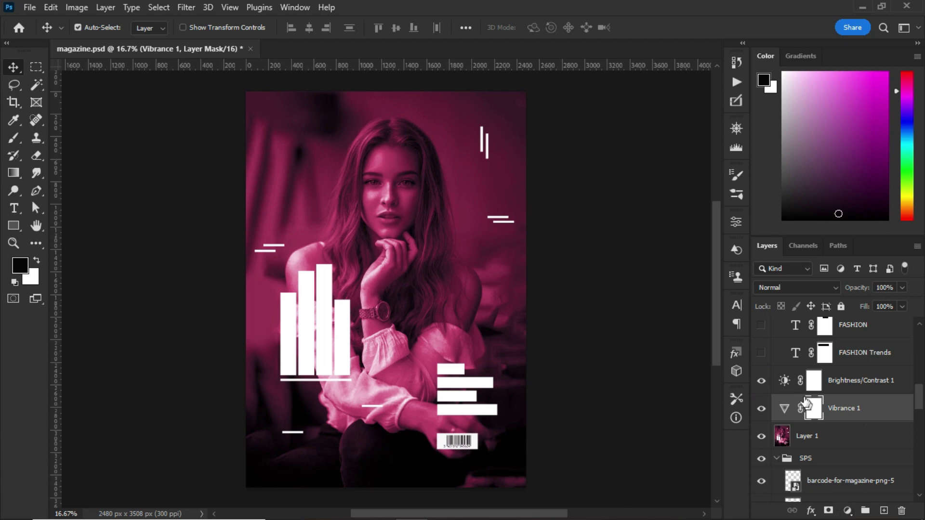
double_click(784, 410)
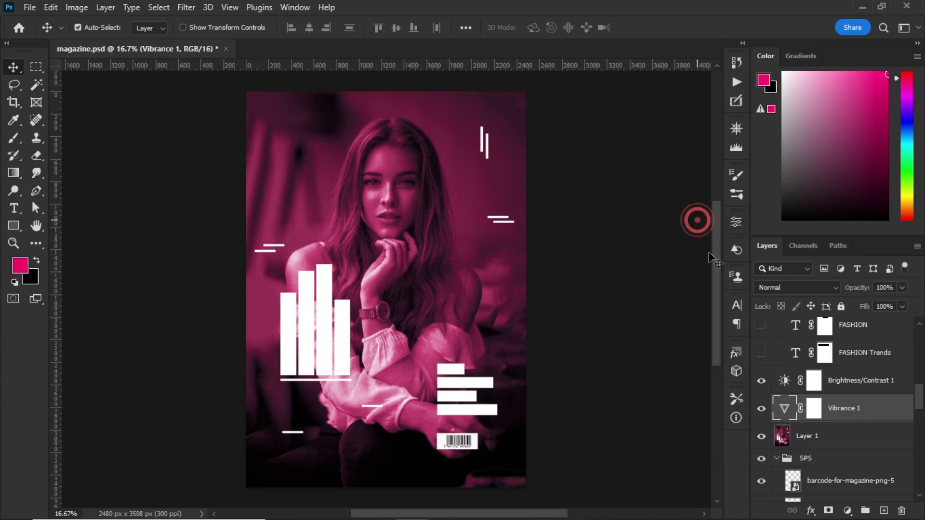
double_click(782, 381)
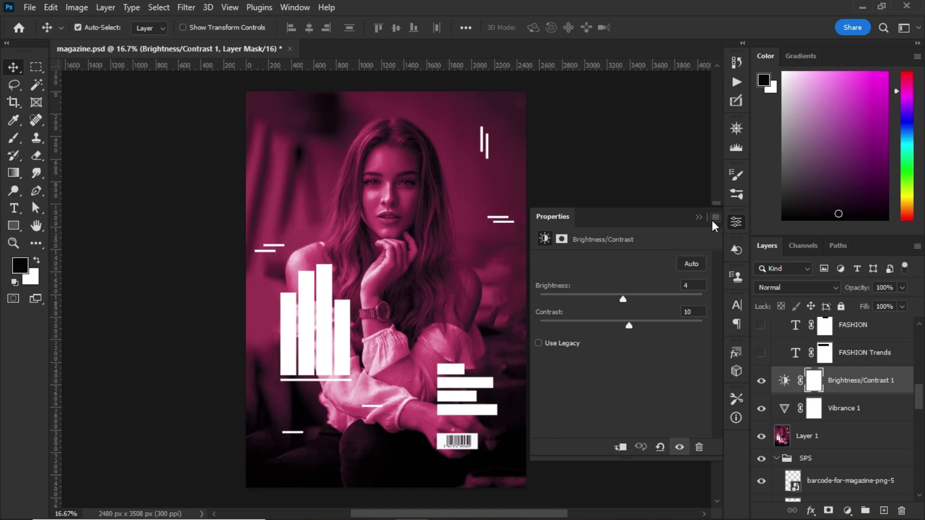
left_click(698, 218)
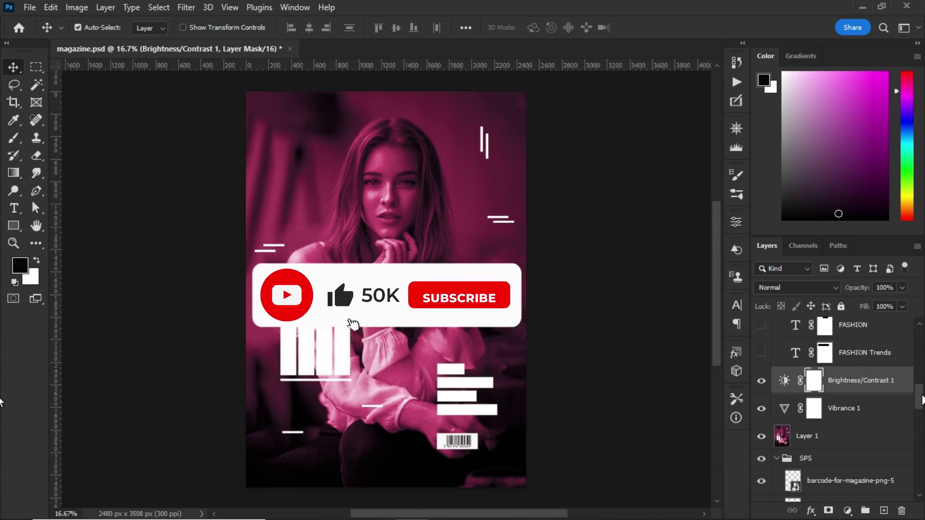
Show the solid FASHION and outlined FASHION copy title layers, then select FASHION copy.
left_click_drag(922, 400, 923, 388)
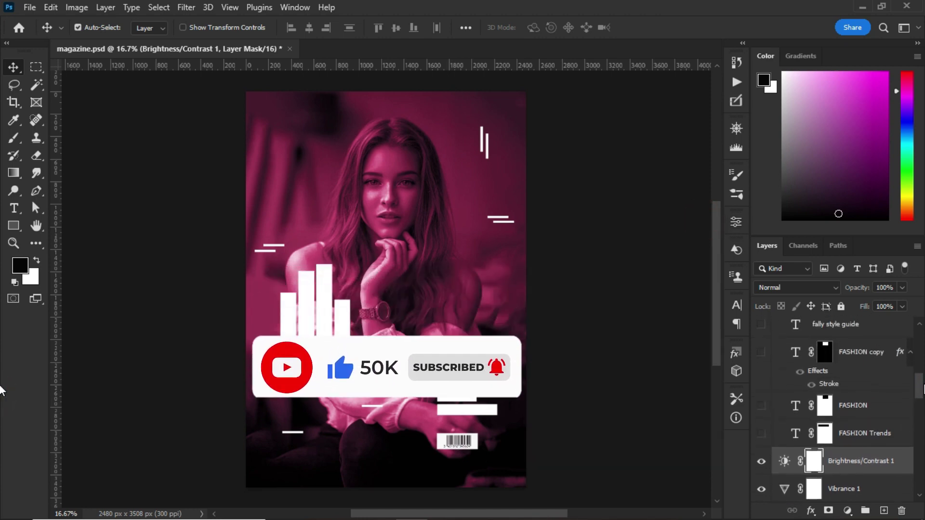
left_click(762, 413)
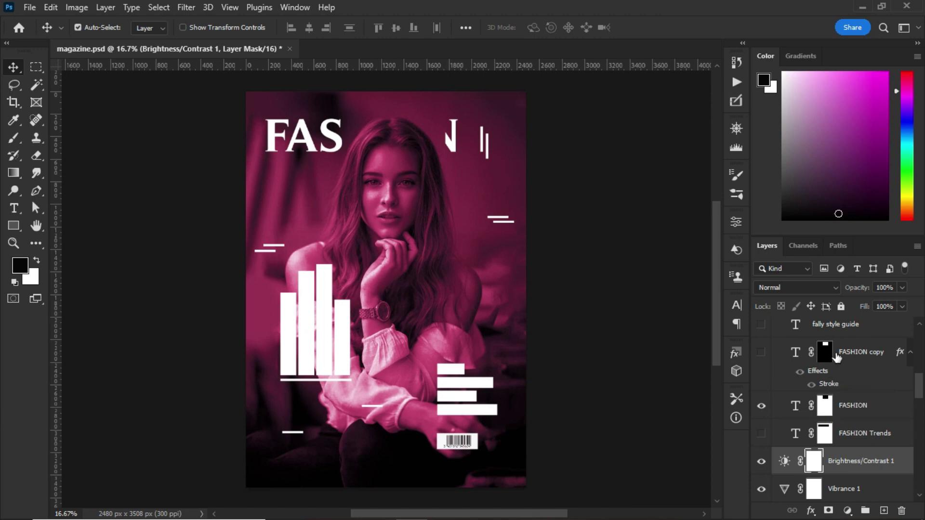
left_click(762, 354)
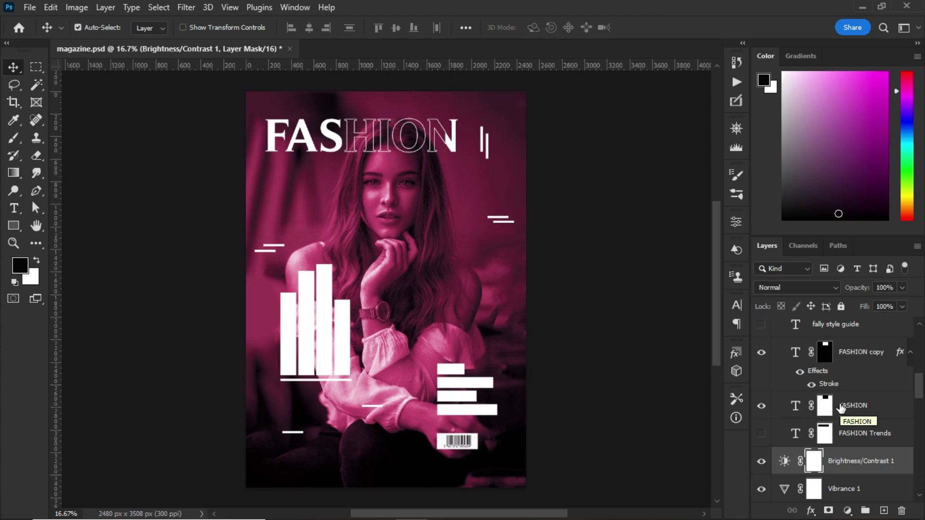
left_click(827, 384)
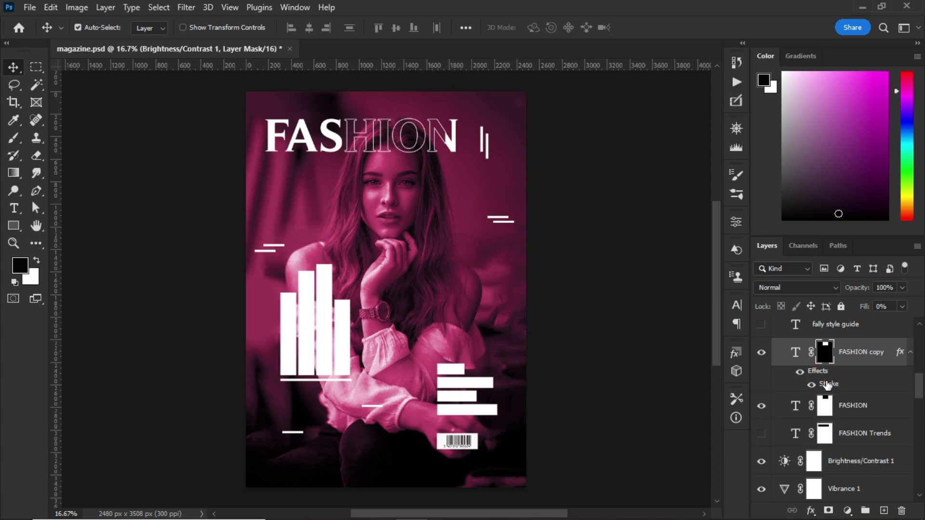
double_click(827, 384)
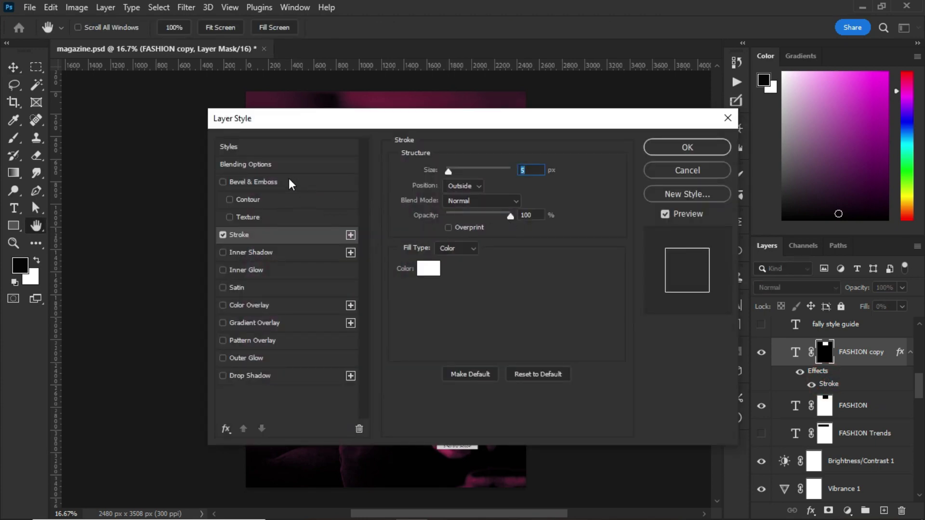
left_click(283, 164)
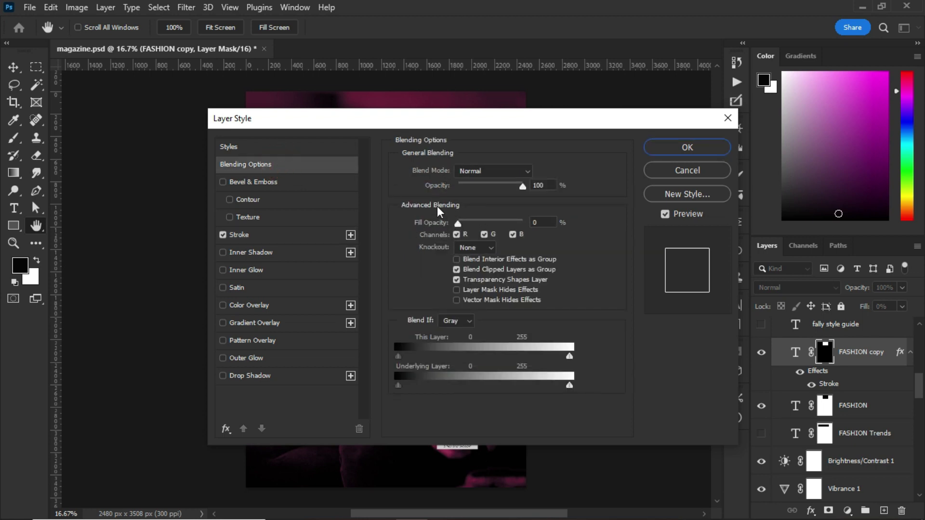
left_click(315, 234)
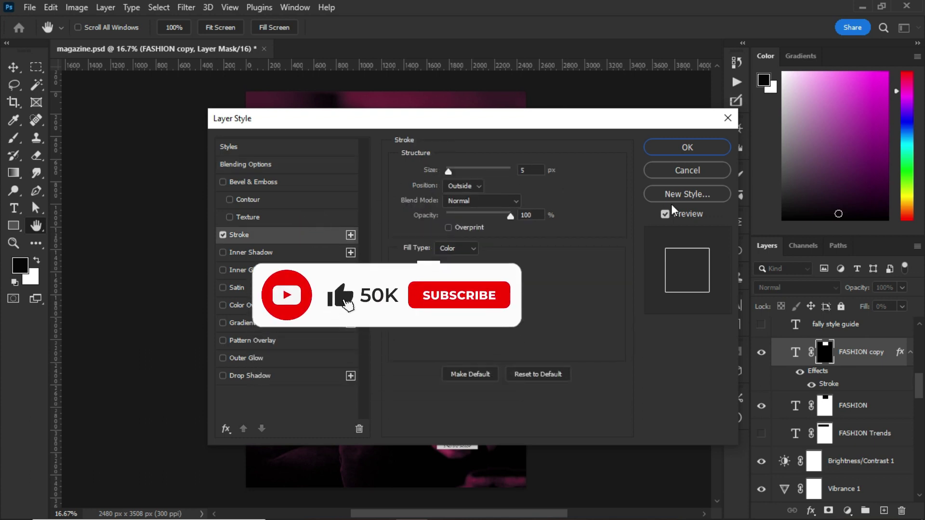
left_click(694, 167)
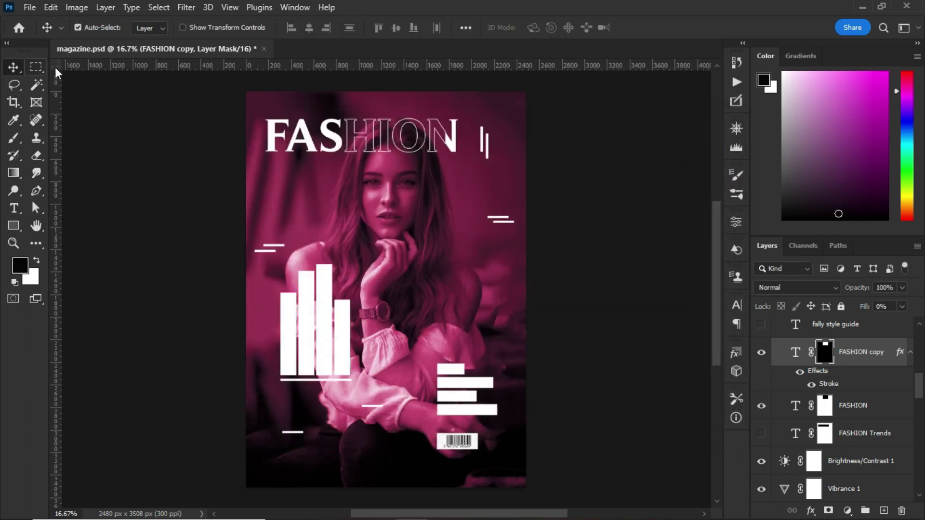
Marquee-select the HION letters, deselect, and show the yellow 'Trends' subtitle under FASHION.
left_click(38, 67)
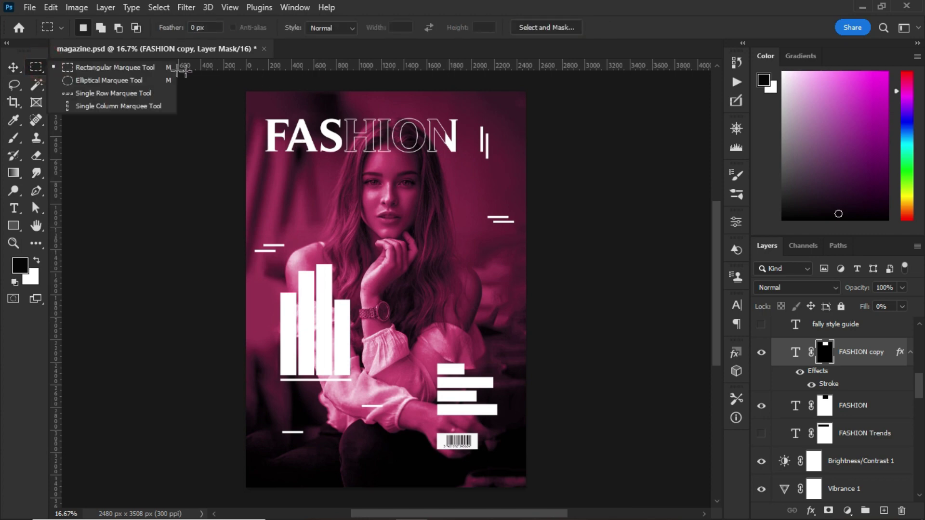
left_click(152, 71)
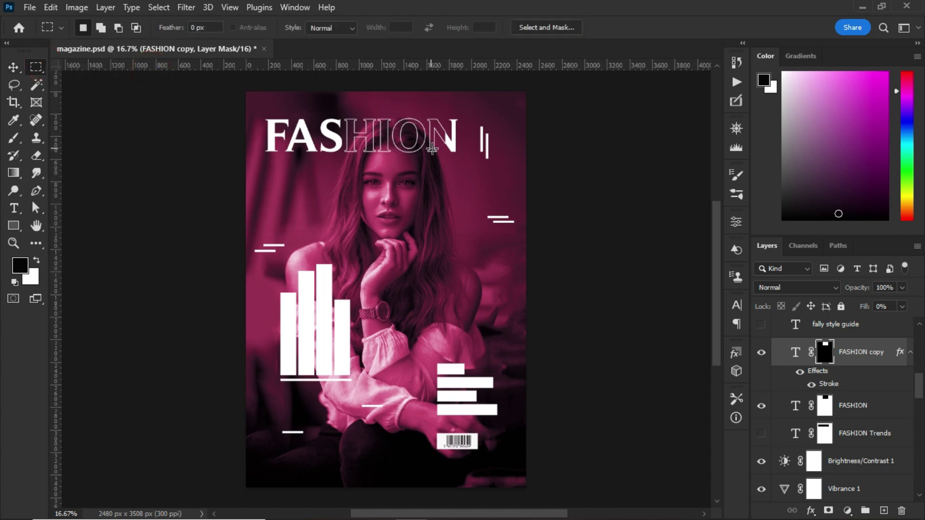
left_click_drag(346, 104, 447, 161)
key("ctrl+d")
left_click(762, 433)
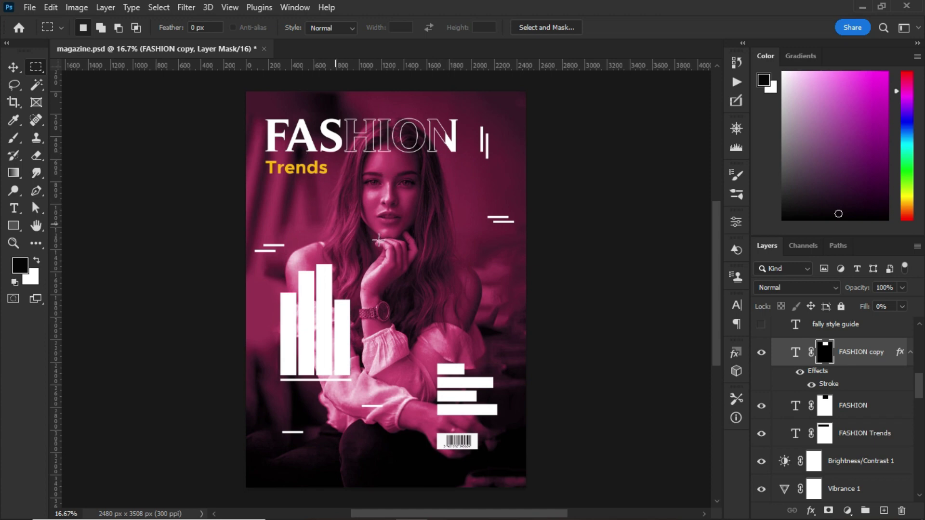
With the Move tool active, show the 'fally style guide' script tagline layer.
key("v")
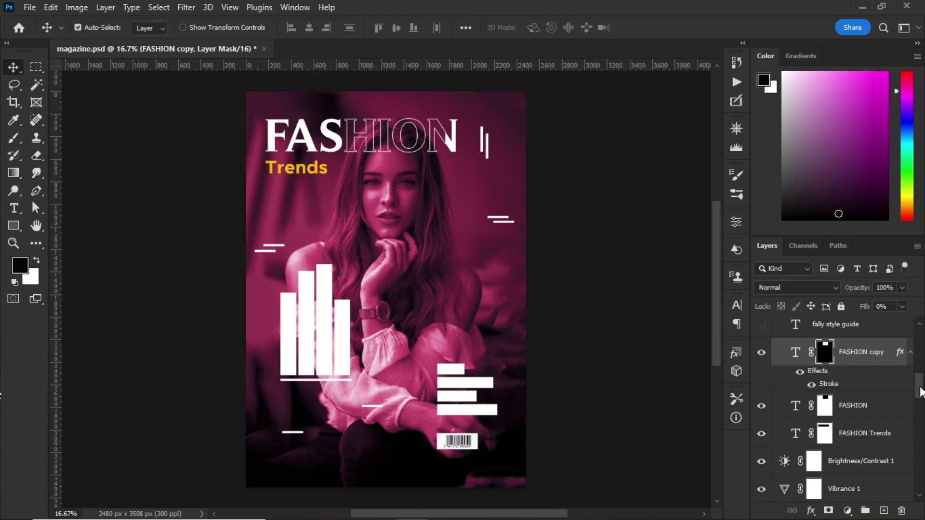
left_click_drag(921, 394, 921, 383)
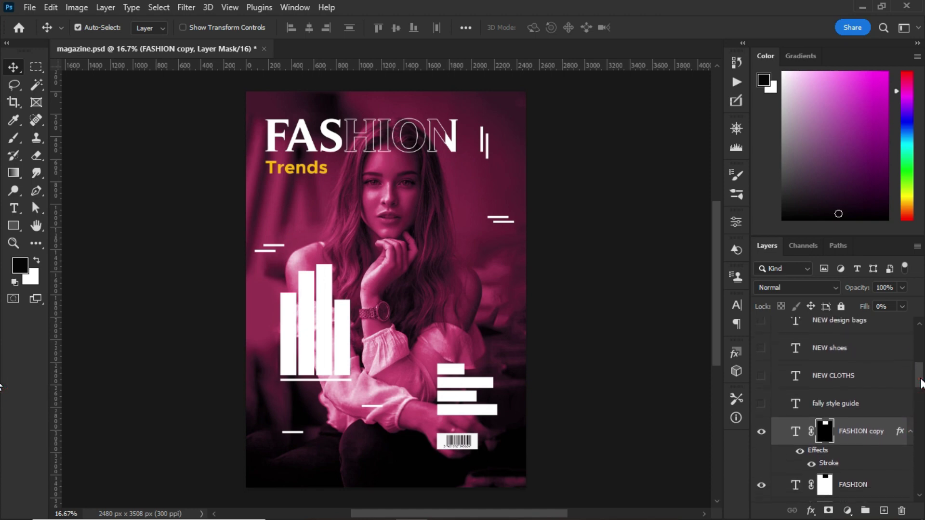
left_click(762, 405)
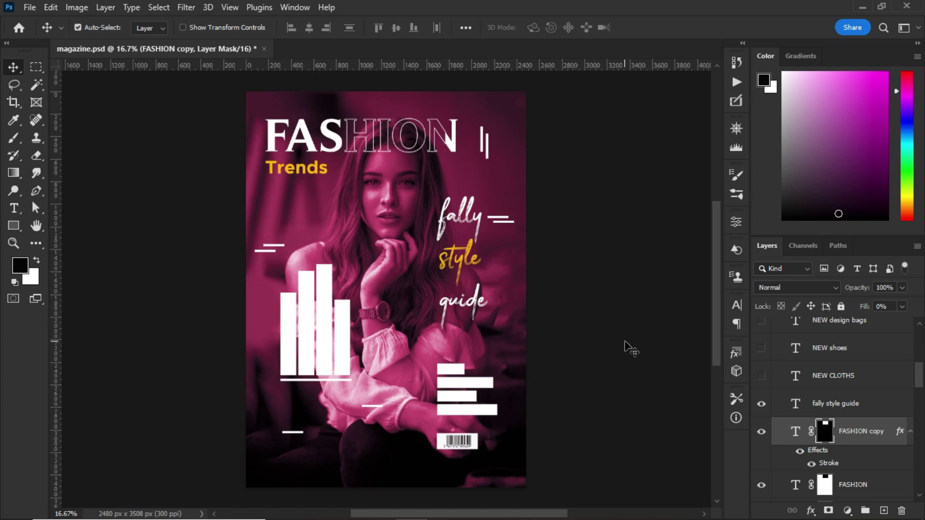
Show the bar labels NEW CLOTHS, NEW SHOES, NEW DESIGN BAGS and NEW BELTS.
left_click(762, 375)
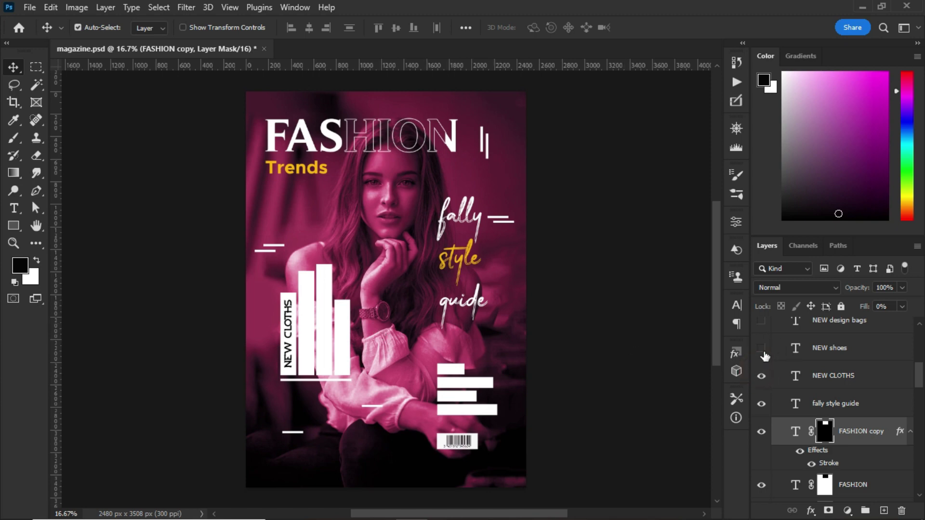
left_click(762, 350)
left_click(762, 321)
scroll(825, 455, "up", 3)
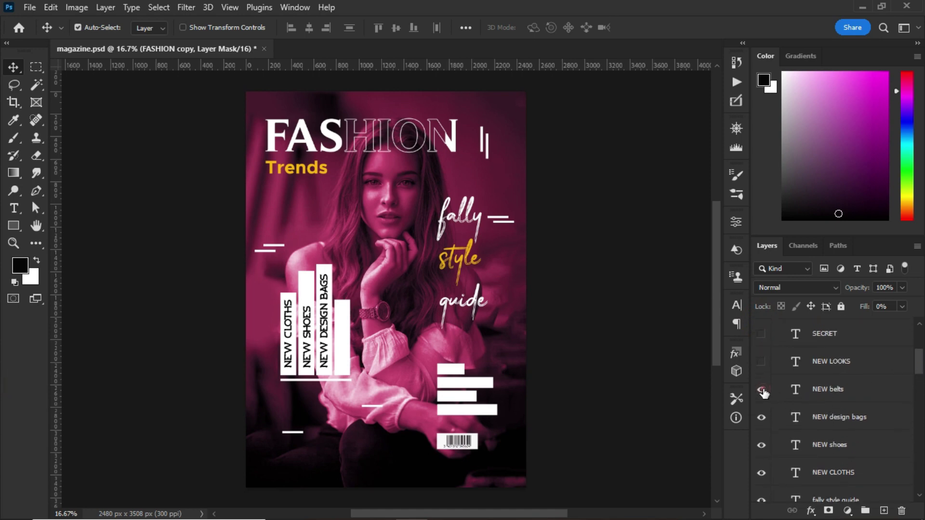
left_click(762, 389)
Show the NEW LOOKS, SECRET, TIPS and TOP GOSSIPS list labels.
left_click(760, 362)
left_click(761, 333)
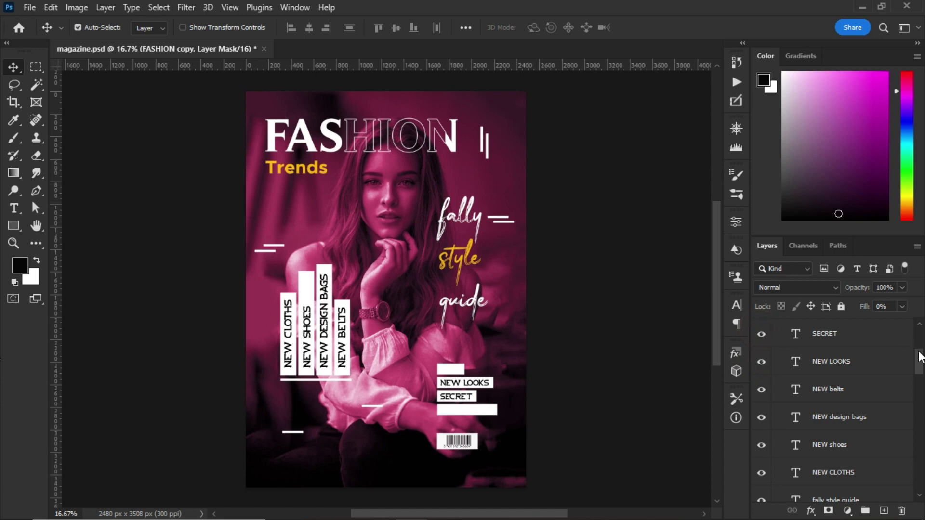
left_click_drag(919, 361, 919, 349)
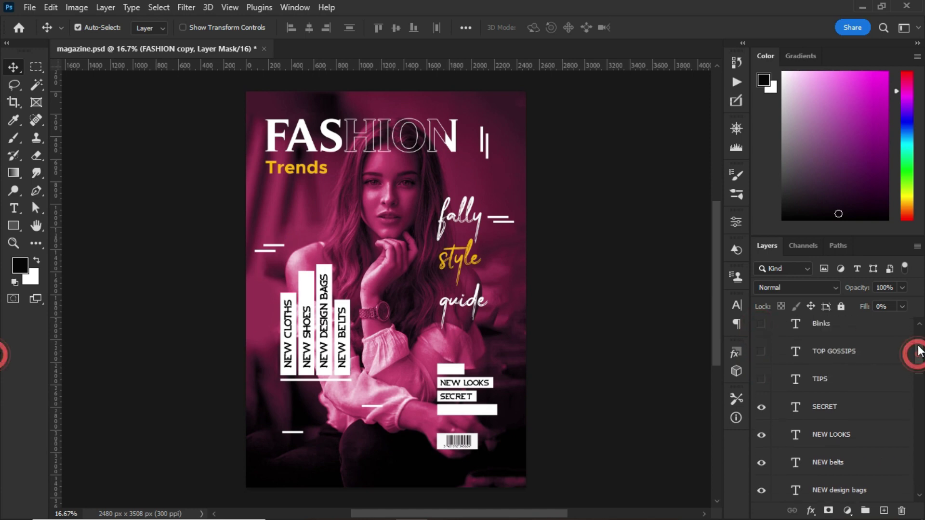
left_click(766, 378)
left_click(761, 348)
Show the yellow Blinks and HEPMAN name layers at bottom-left.
left_click(760, 324)
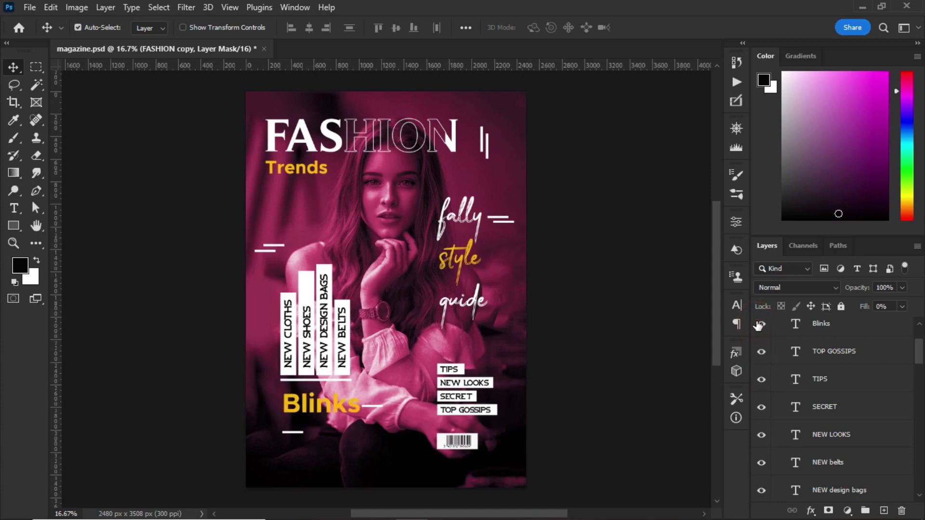
scroll(819, 337, "up", 1)
left_click(762, 336)
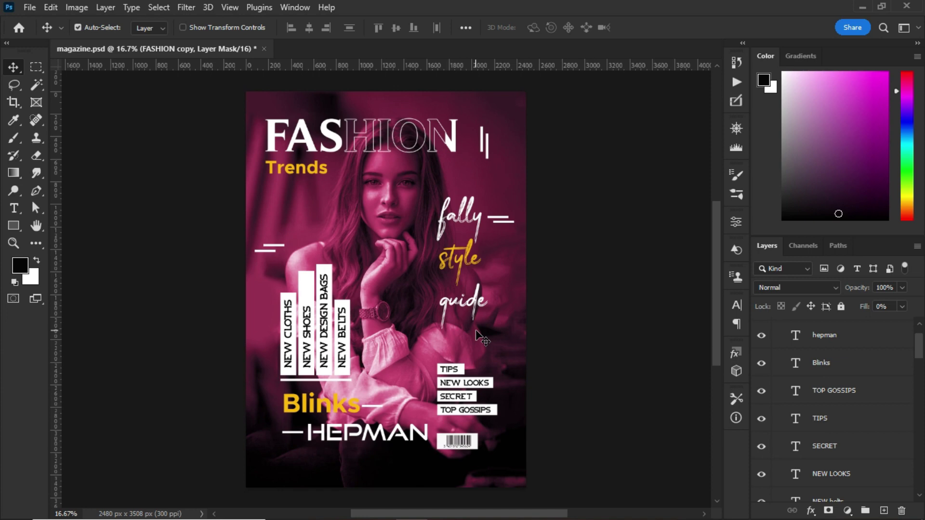
With the Type tool, inspect and commit the NEW DESIGN BAGS and Blinks text.
key("t")
left_click(325, 322)
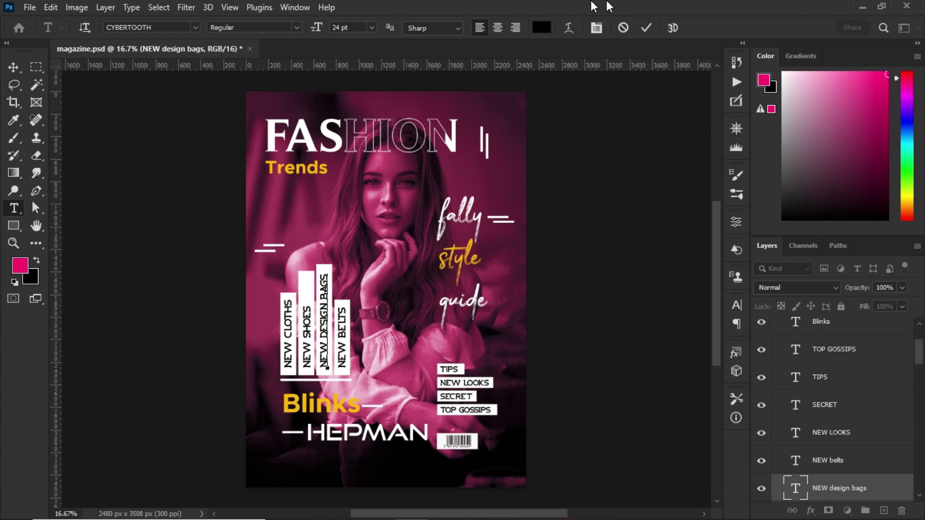
left_click(646, 27)
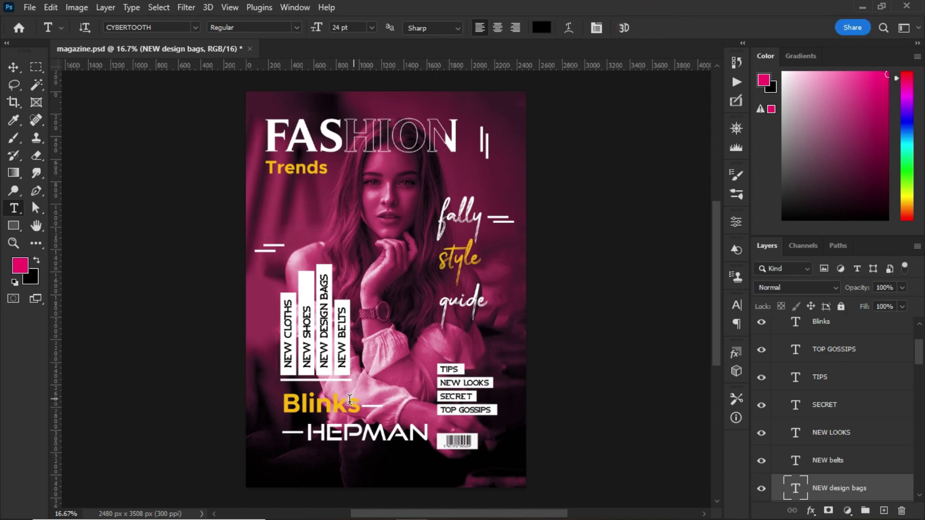
left_click(321, 402)
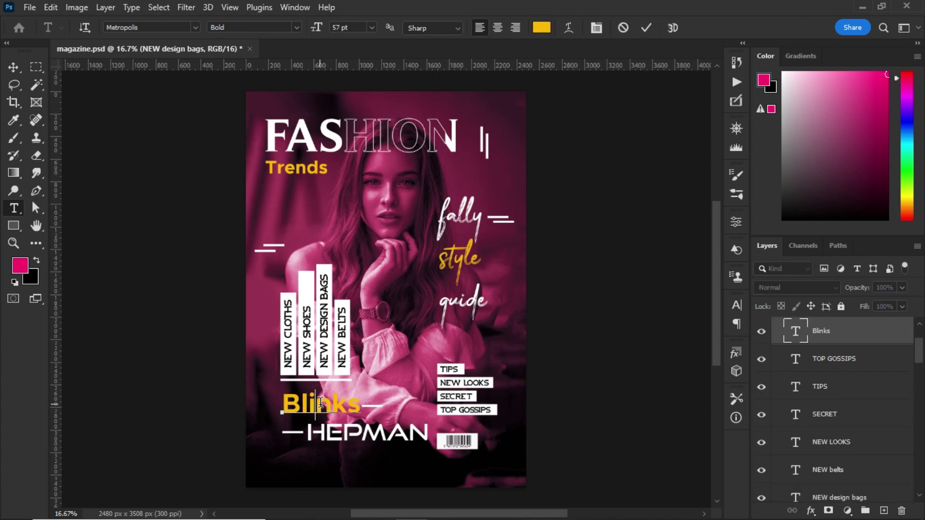
left_click(647, 27)
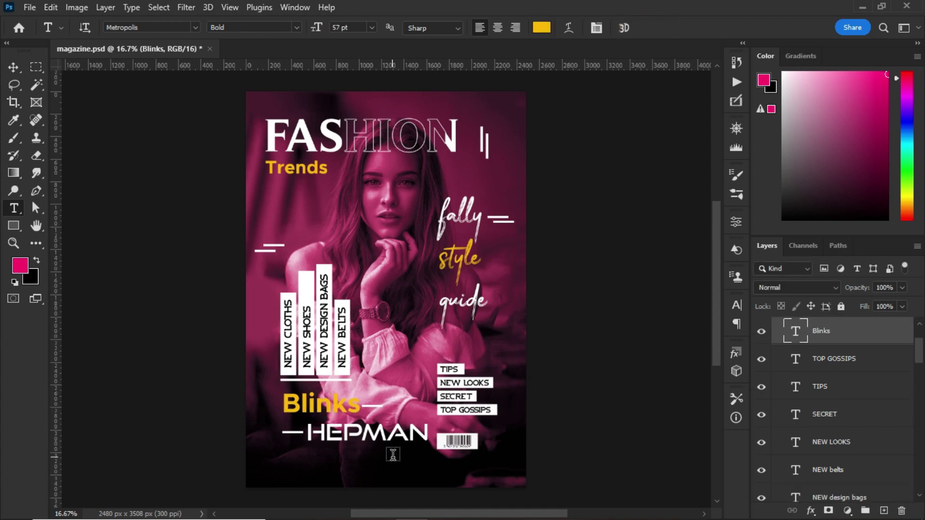
Inspect and commit the HEPMAN, 'fally style guide' and outlined FASHION title text.
left_click(362, 430)
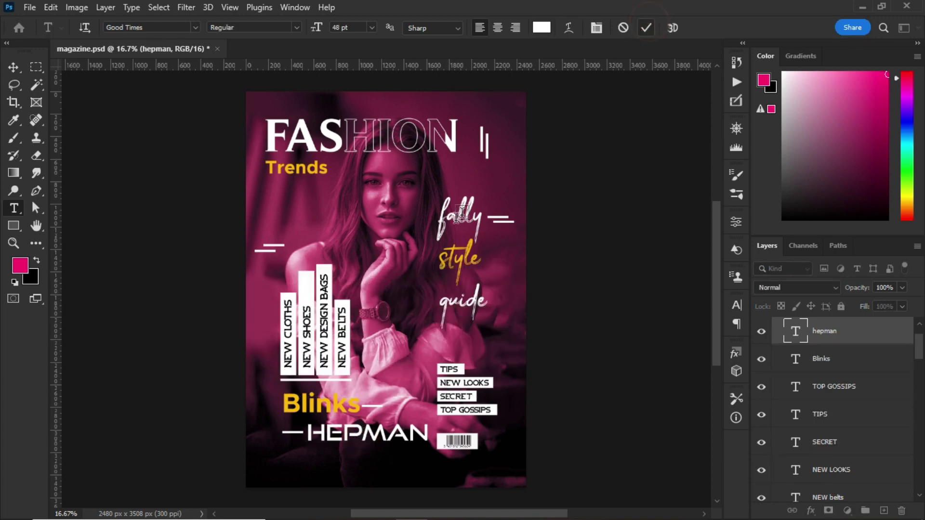
left_click(649, 24)
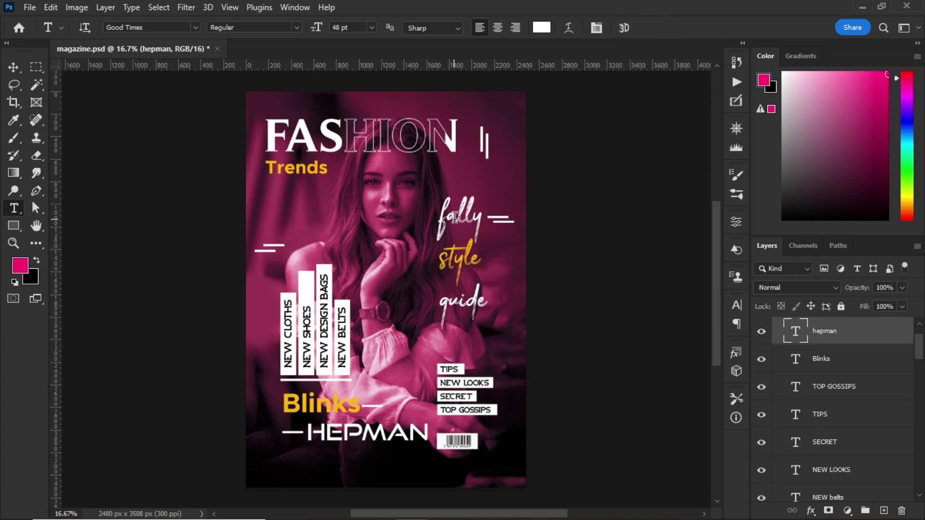
left_click(454, 217)
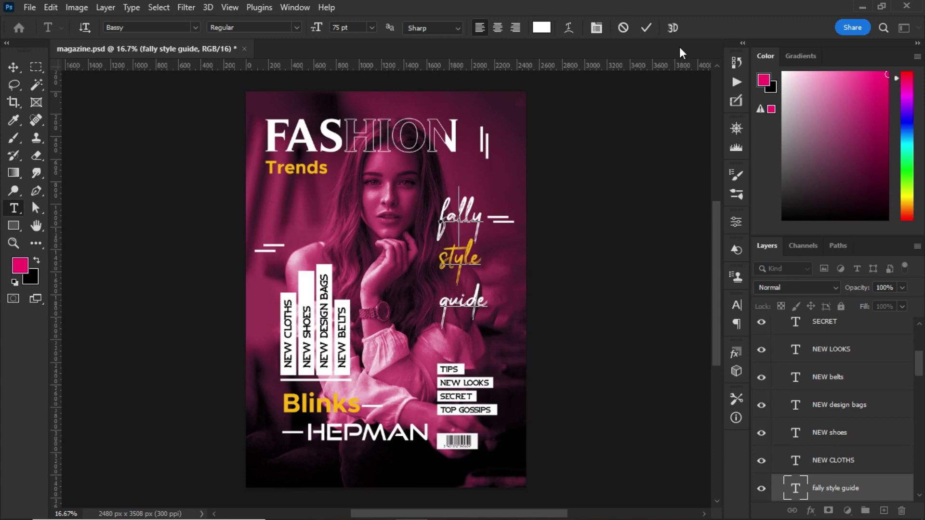
left_click(644, 27)
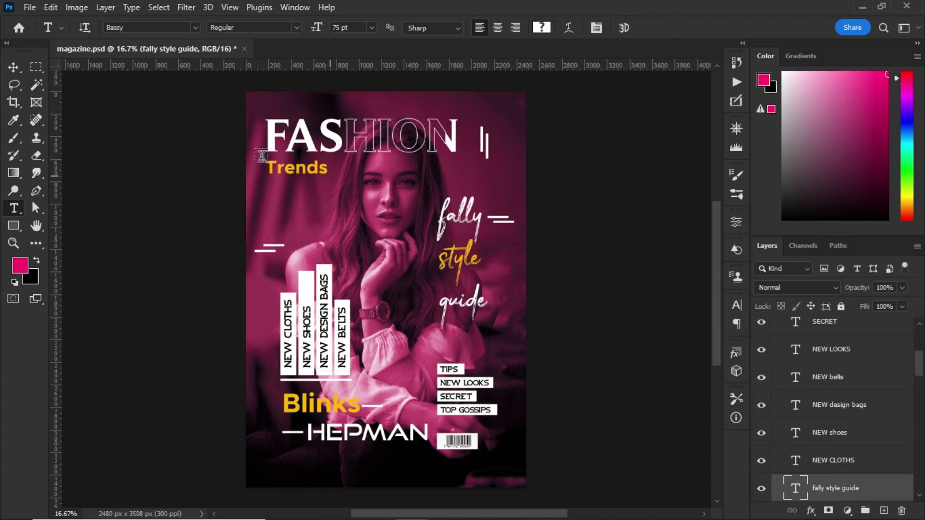
left_click(299, 135)
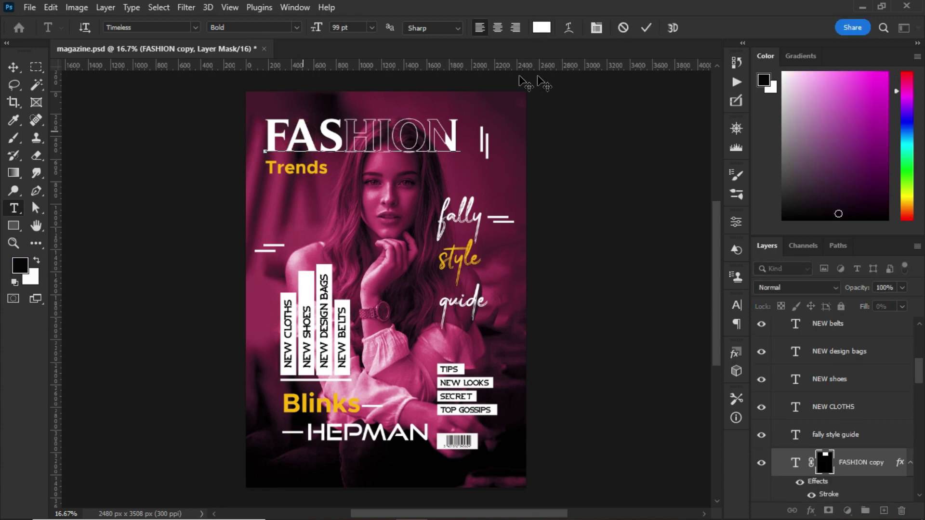
left_click(644, 30)
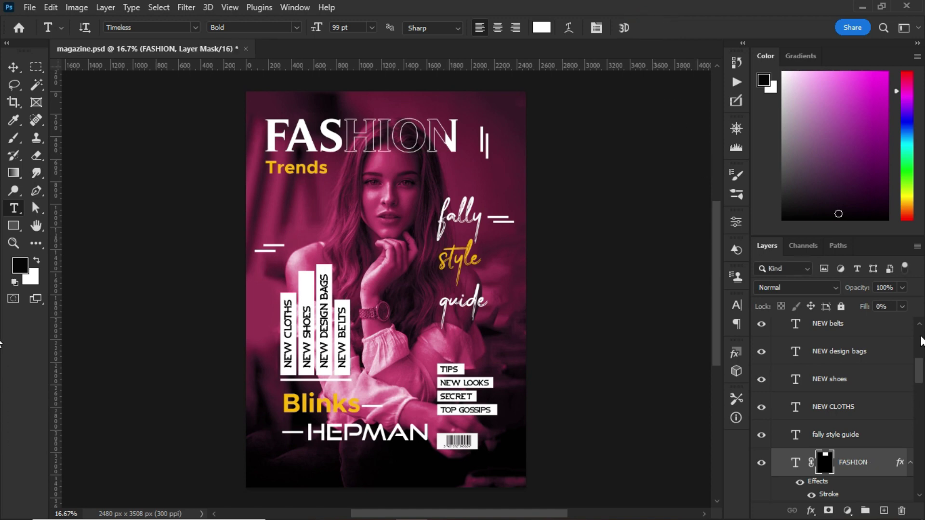
Turn on Layer 2 at the top of the Layers panel, above the Text group.
left_click_drag(920, 372, 921, 336)
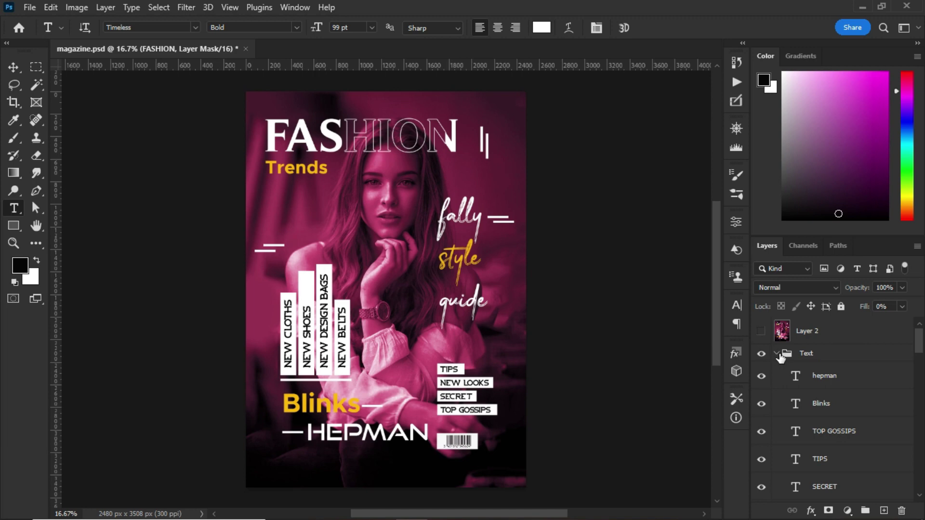
left_click(761, 332)
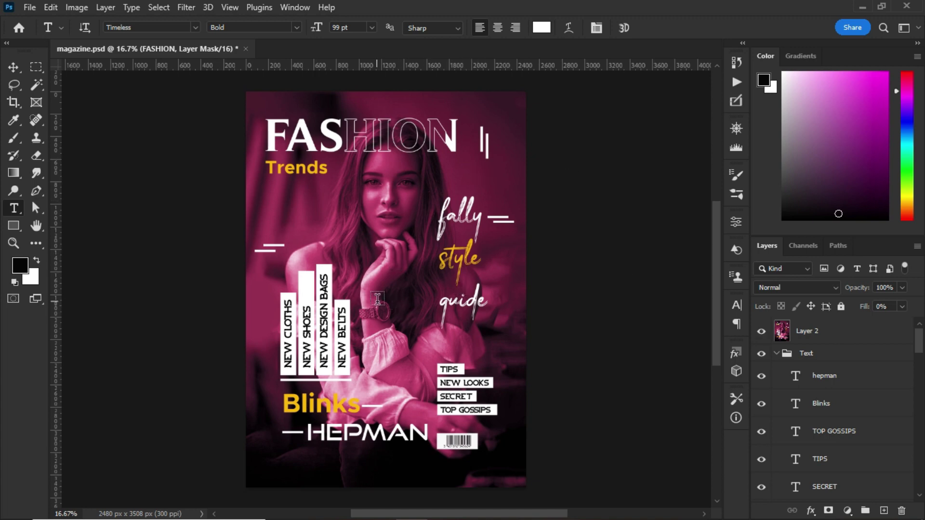
key("v")
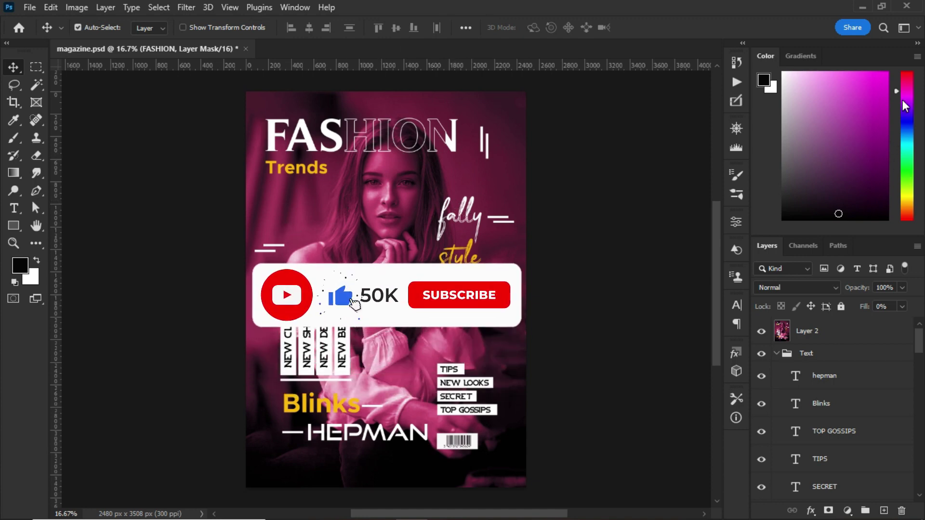
mouse_move(905, 105)
left_mouse_down()
mouse_move(905, 83)
mouse_move(882, 79)
mouse_move(887, 72)
left_mouse_up()
left_click(876, 85)
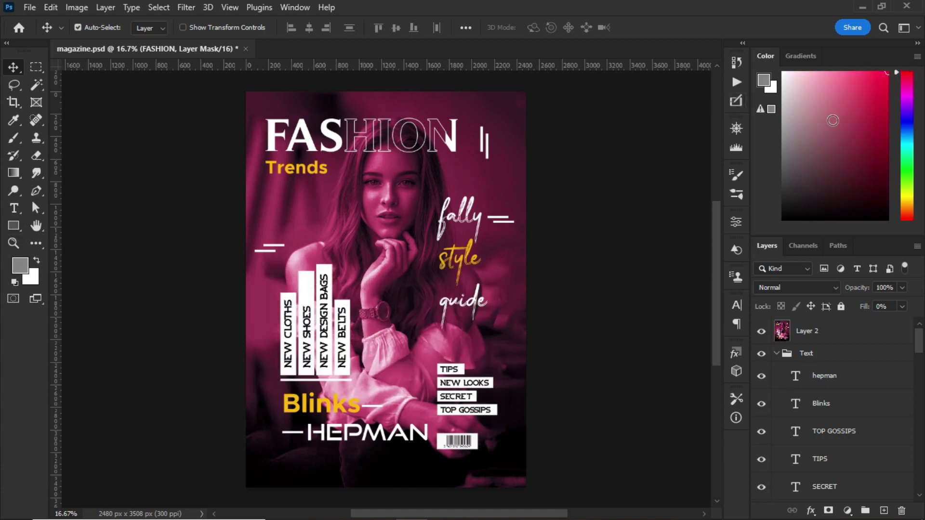
left_click(851, 169)
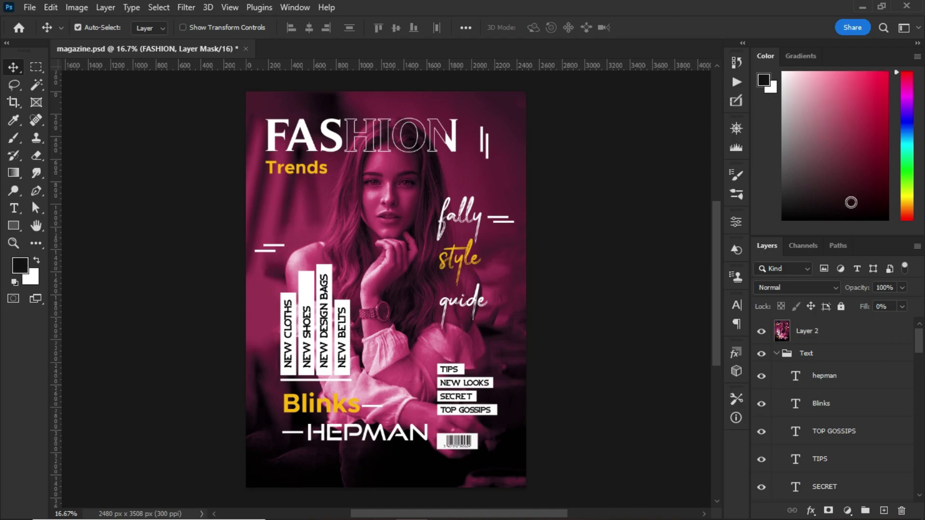